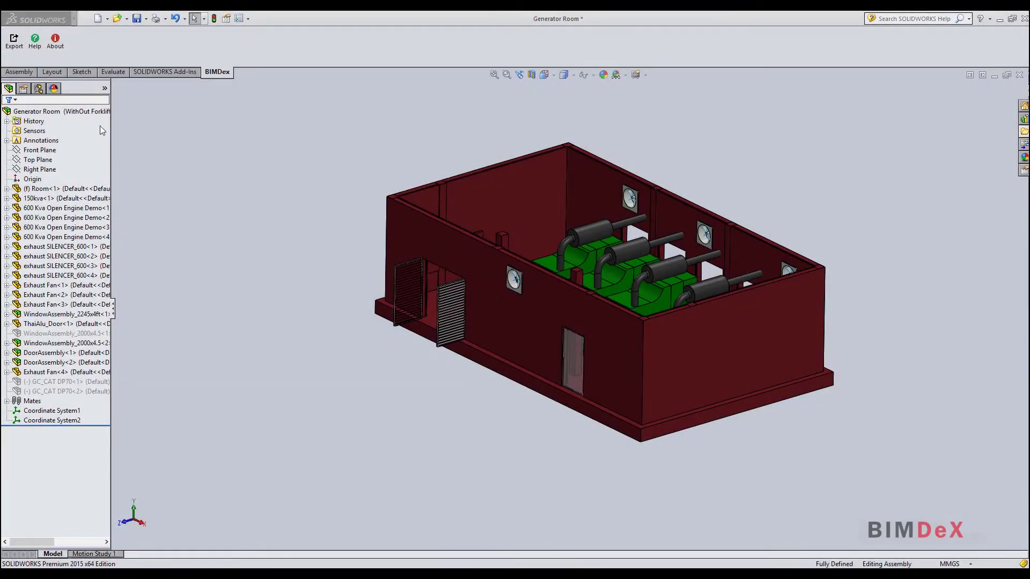
Start the BIMDex export with the Default configuration (two forklifts) and the Default UCS.
click(8, 50)
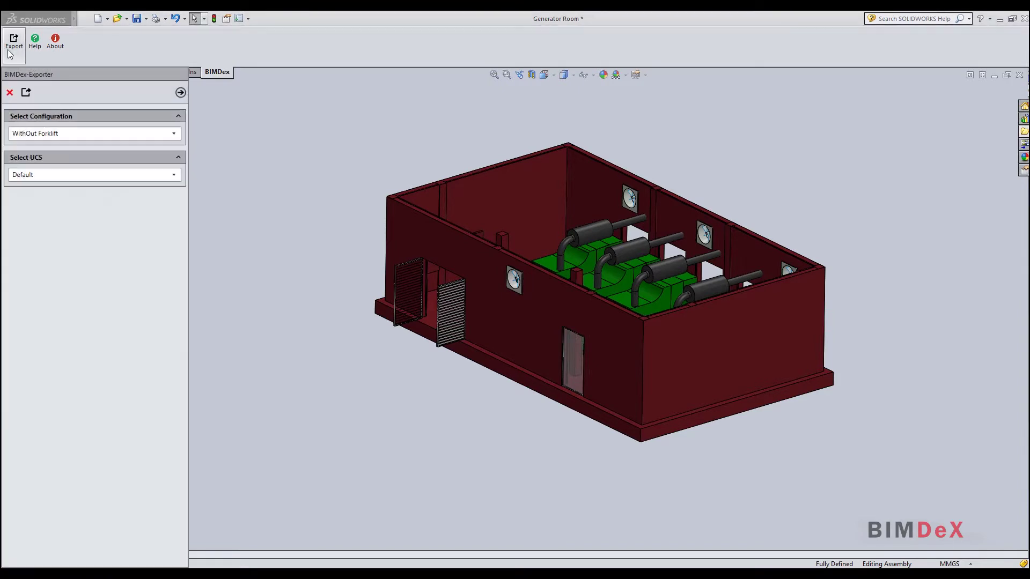
click(172, 136)
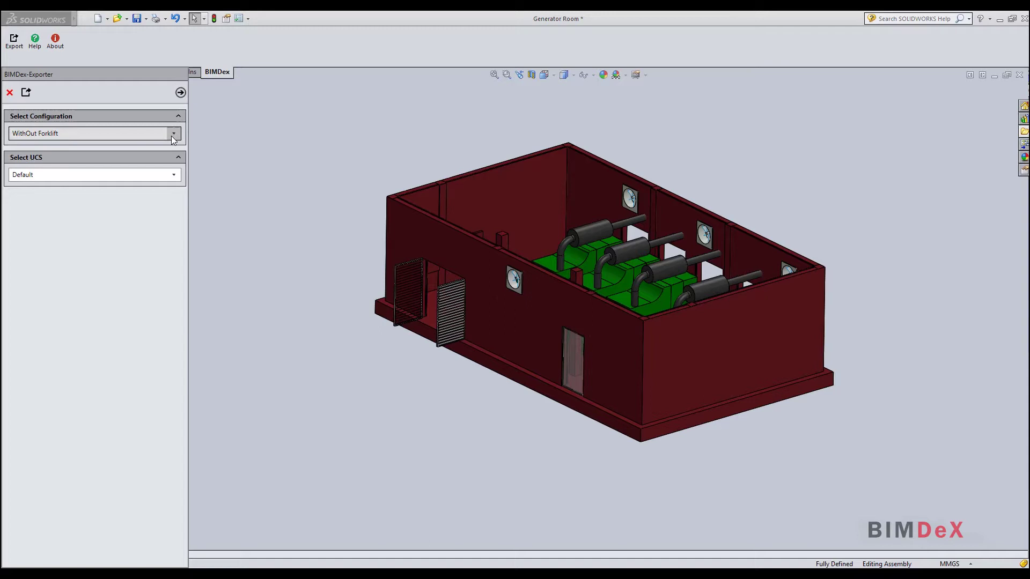
click(171, 137)
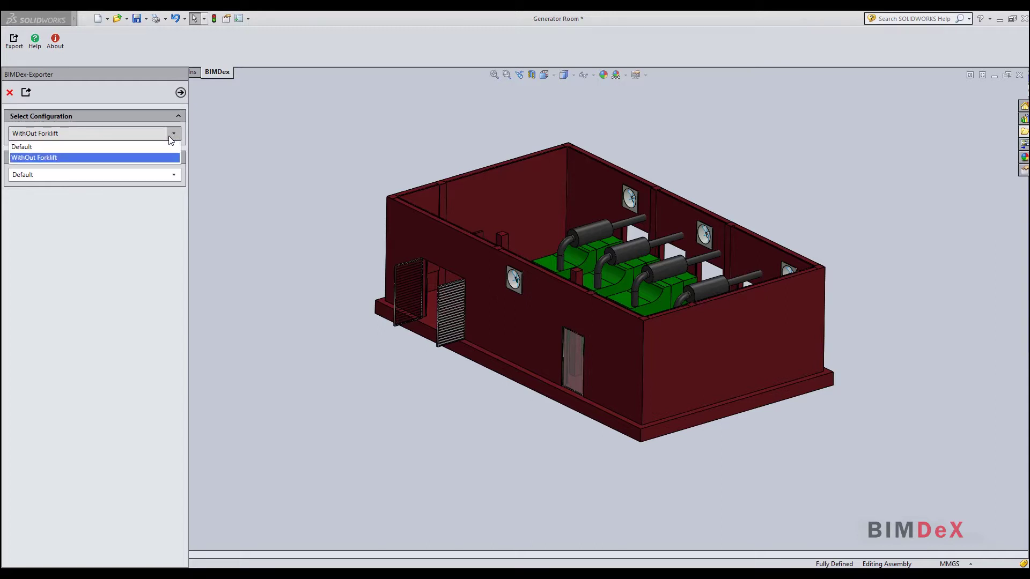
click(162, 147)
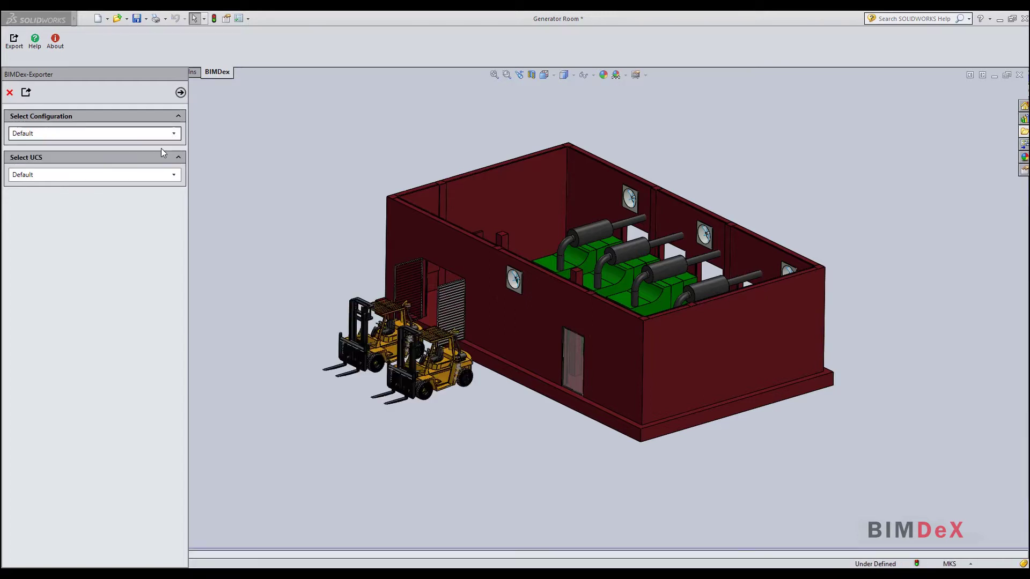
click(176, 174)
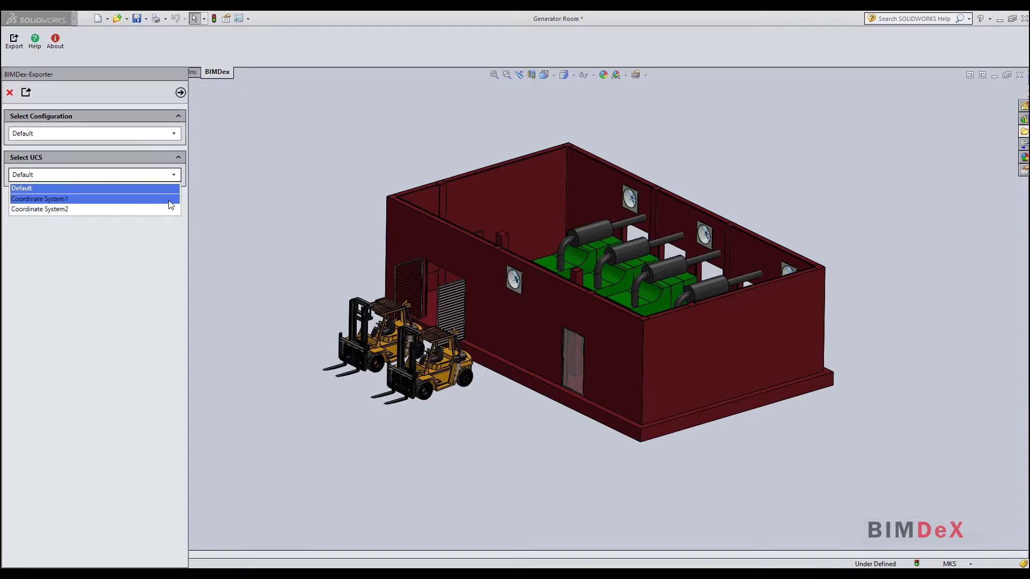
click(162, 231)
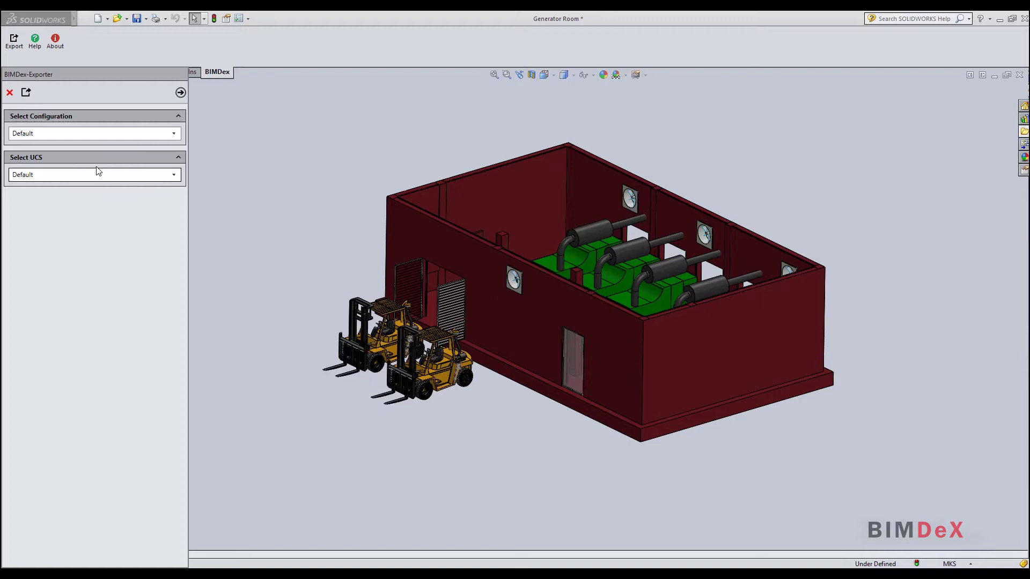
Step past Export Settings to the Remove Parts by Volume page with thresholds 0 and 100.
click(26, 93)
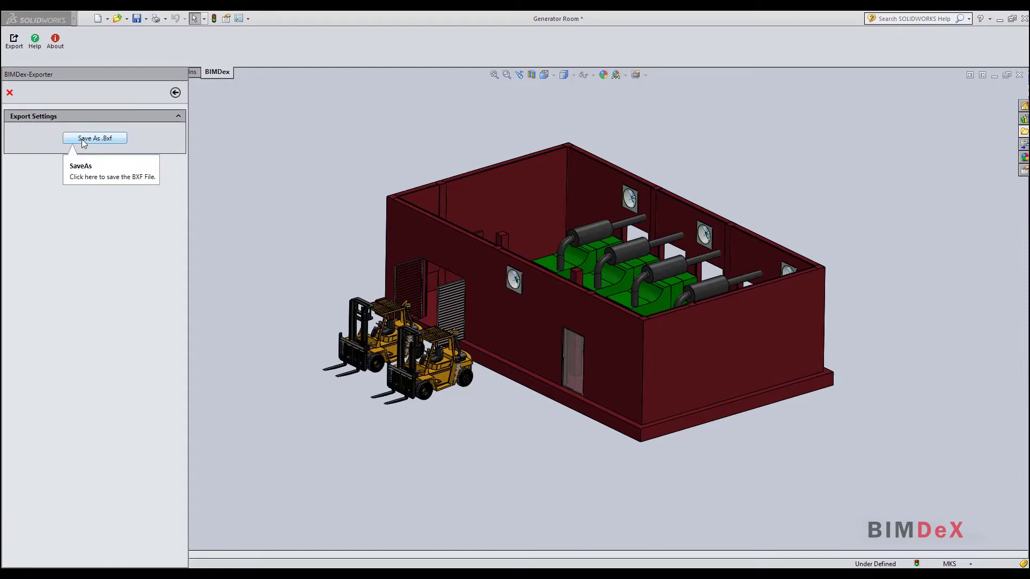
click(175, 93)
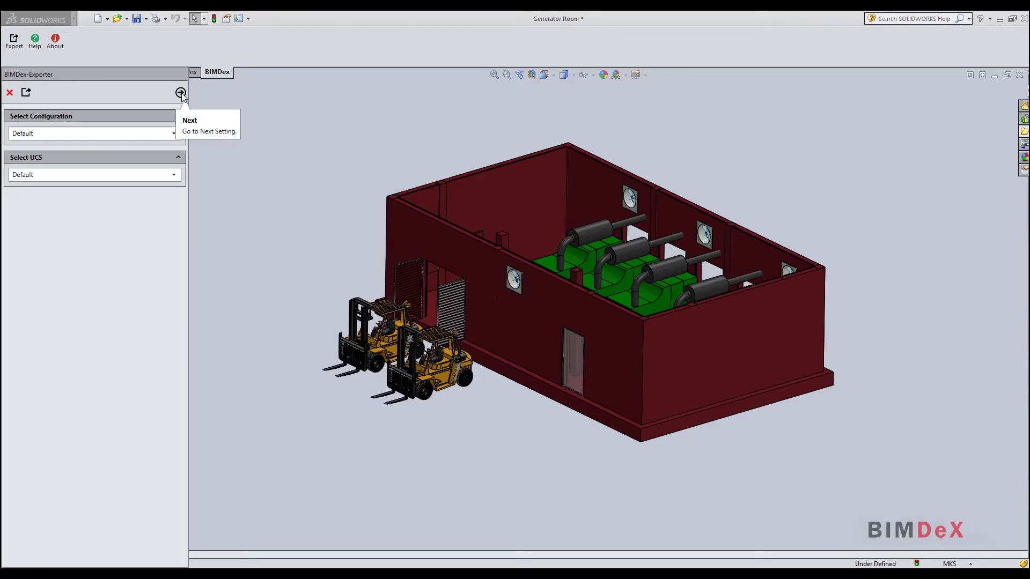
click(180, 93)
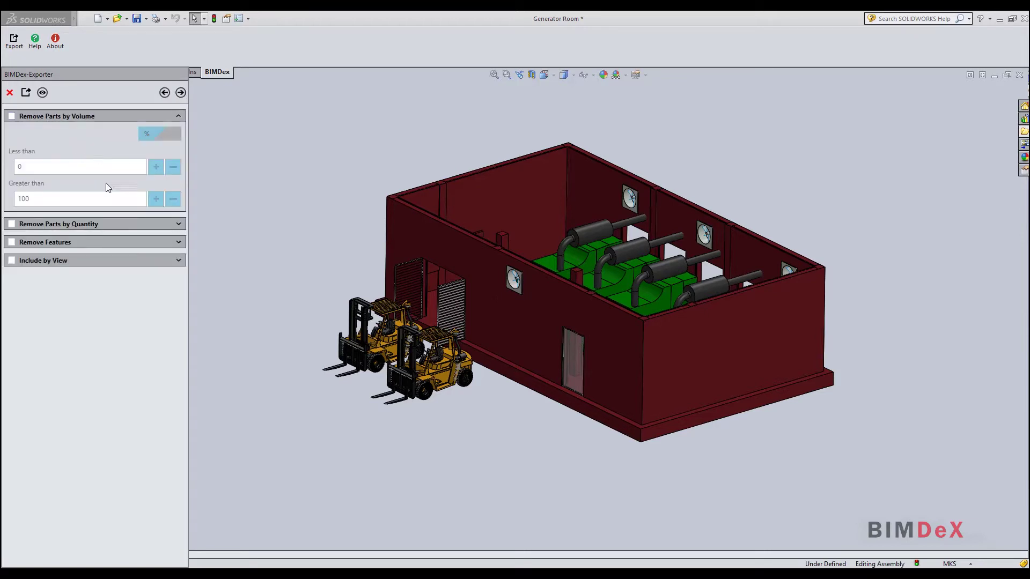
Expand the Quantity, Features and View filter sections and enable Remove Parts by Volume.
click(114, 224)
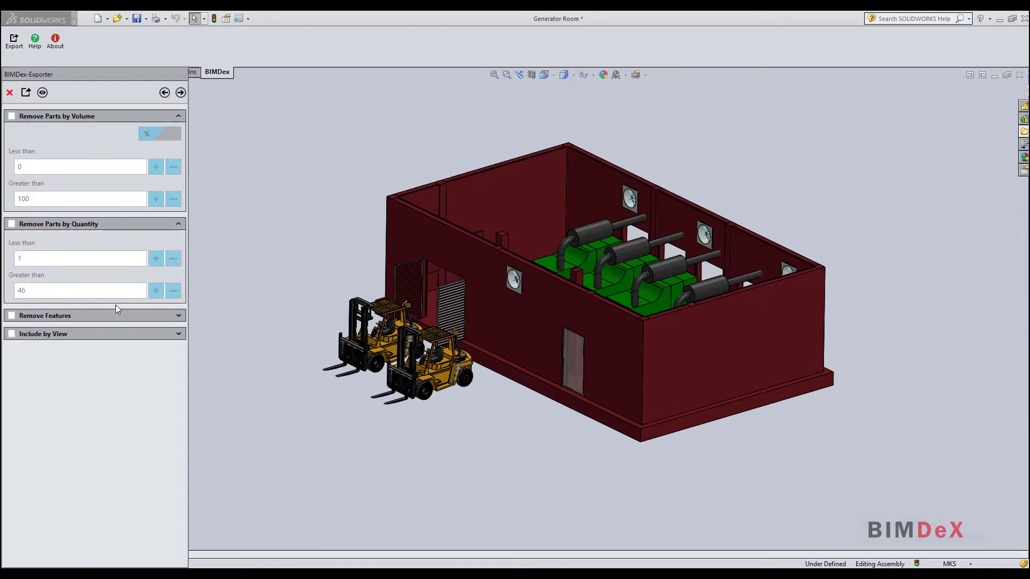
click(116, 315)
click(116, 351)
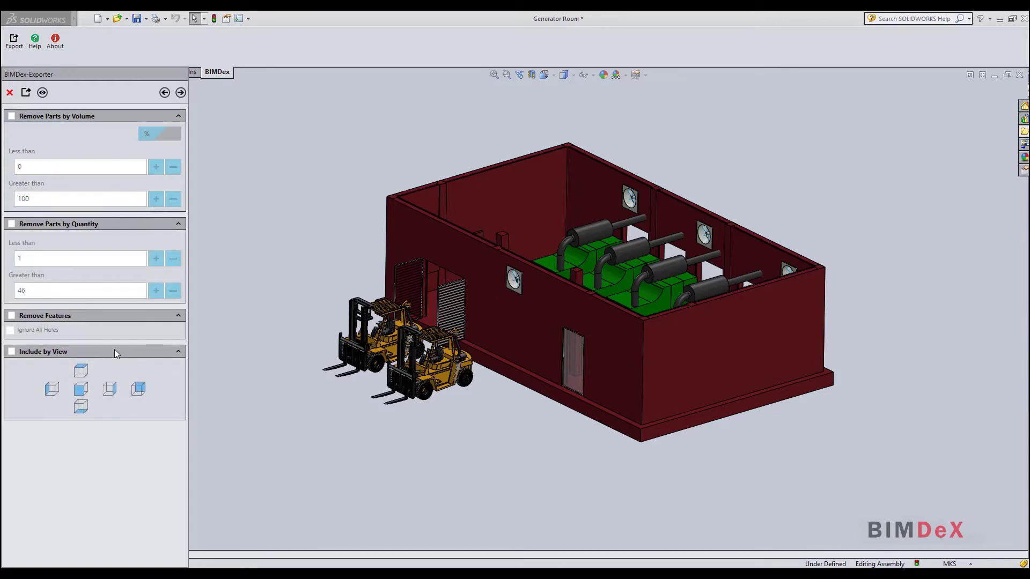
click(12, 117)
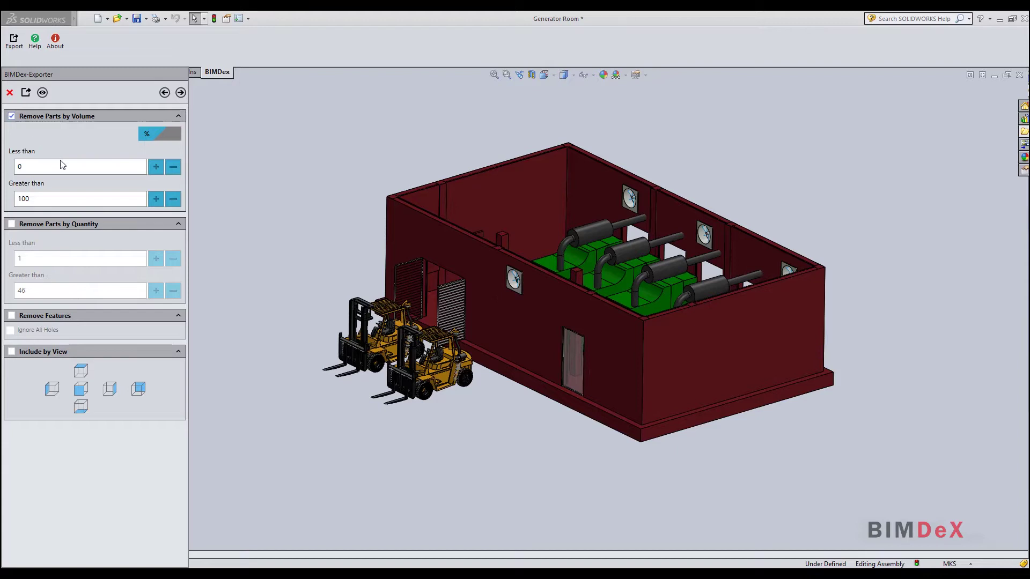
Set the volume limits to below 3 and above 96 percent, then preview the filtered assembly.
click(156, 167)
click(173, 199)
click(172, 199)
click(172, 199)
click(173, 199)
click(43, 94)
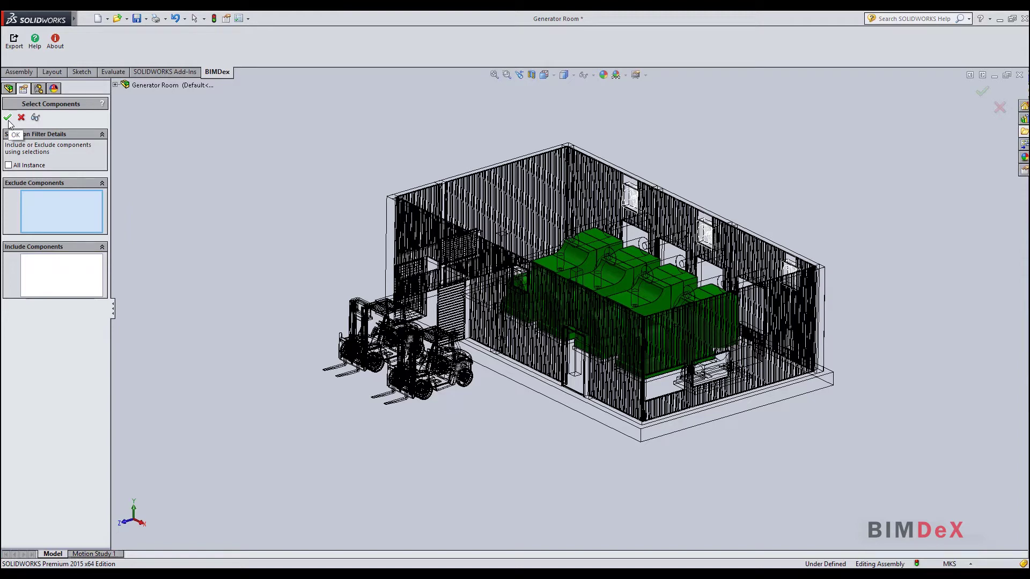
Confirm the preview, switch volume units to m³, and swap the volume filter for quantity filtering.
click(8, 118)
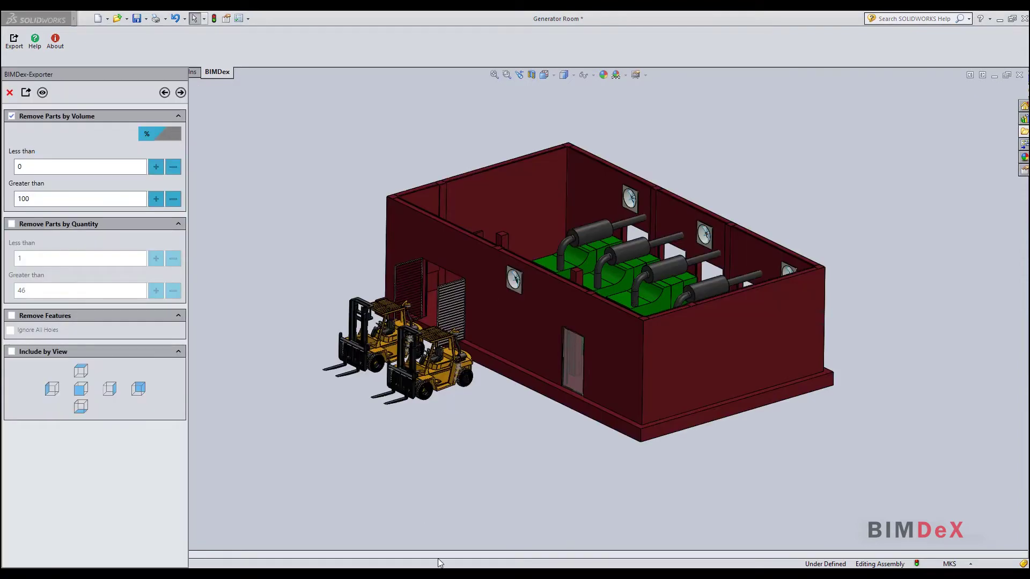
click(171, 136)
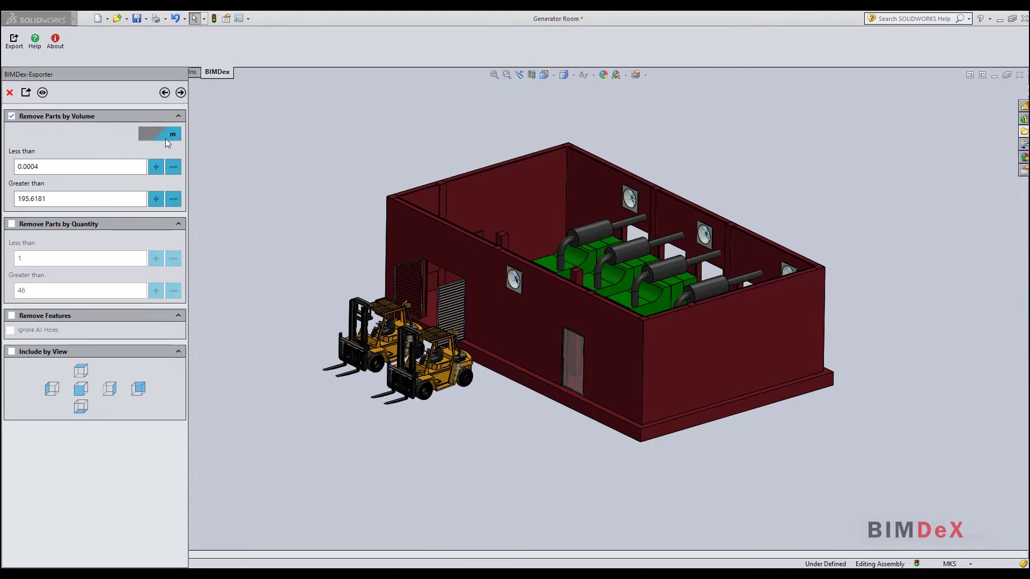
click(11, 116)
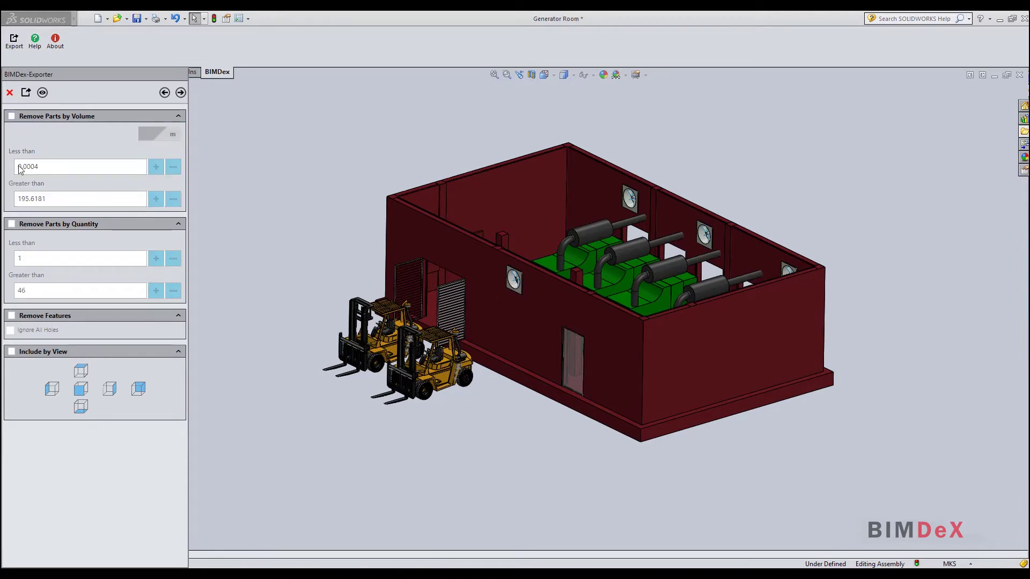
click(11, 225)
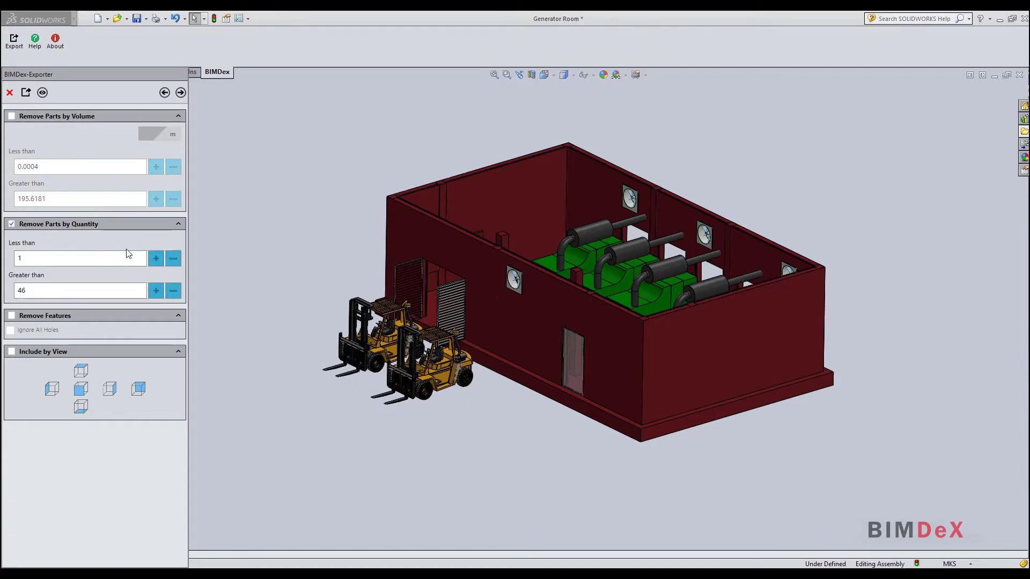
Try a Less than quantity of 2 and preview the remaining components.
click(155, 259)
click(42, 93)
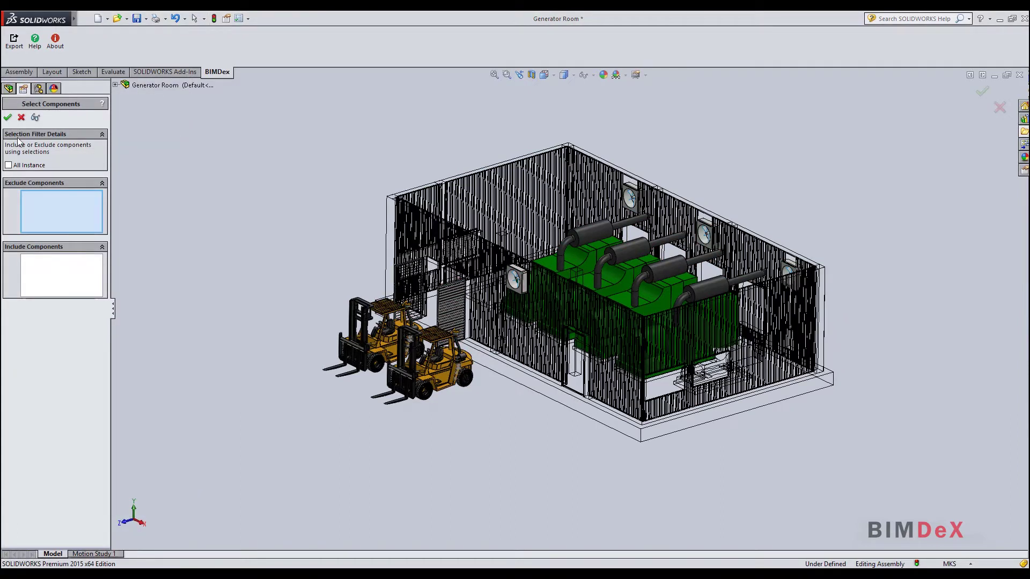
click(8, 118)
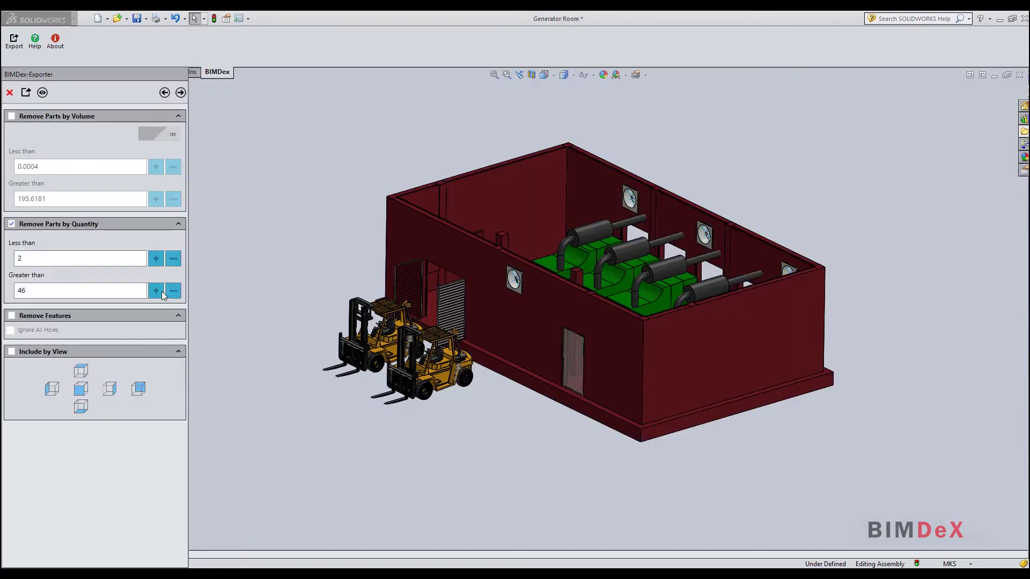
Set the quantity limits to Less than 1 and Greater than 45, then preview again.
click(174, 260)
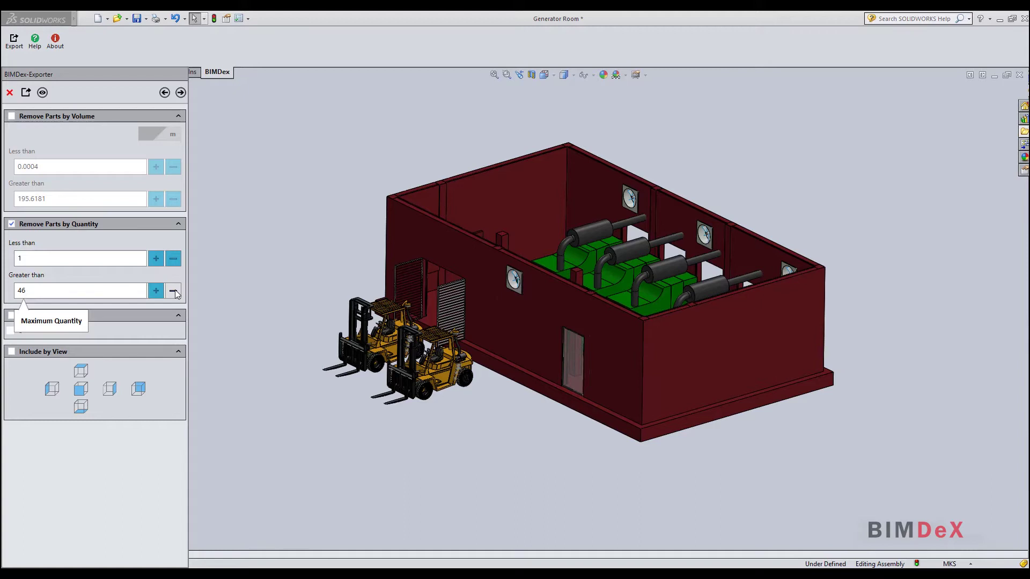
click(173, 291)
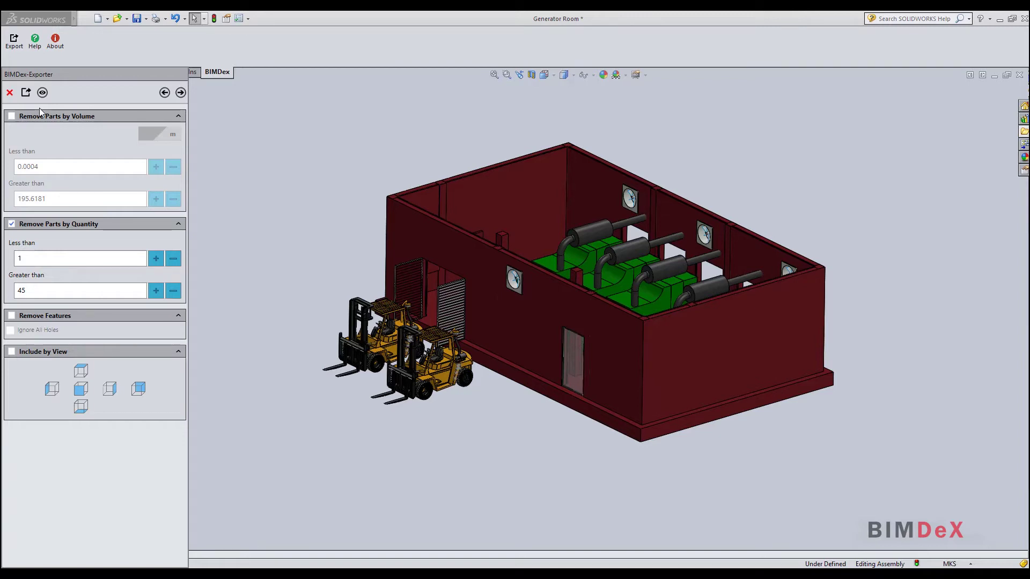
click(43, 94)
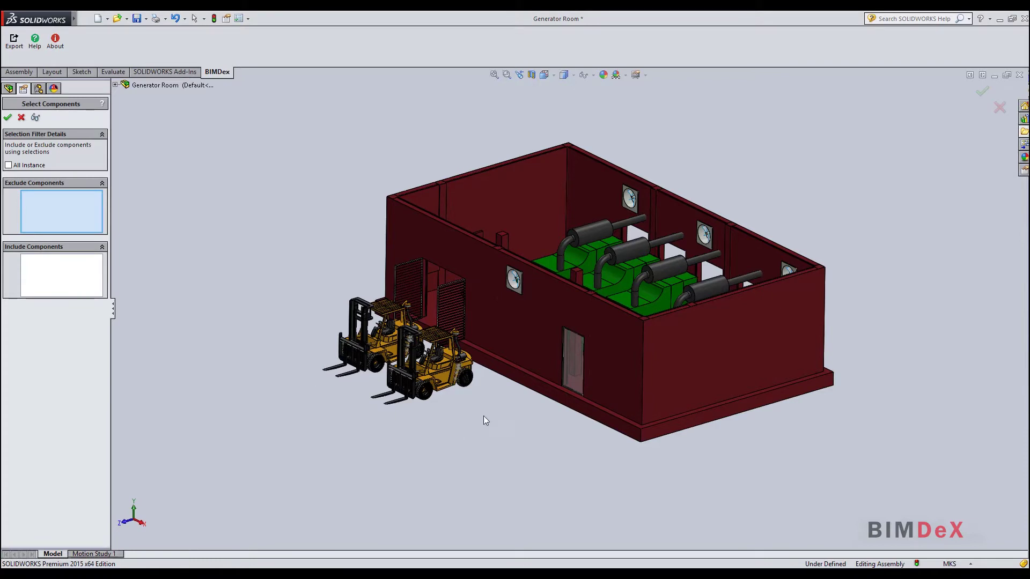
Exclude the right louvered door, DoorAssembly-2, beside the forklifts, then return to isometric view.
mouse_move(483, 417)
middle_down()
mouse_move(460, 402)
mouse_move(480, 398)
middle_up()
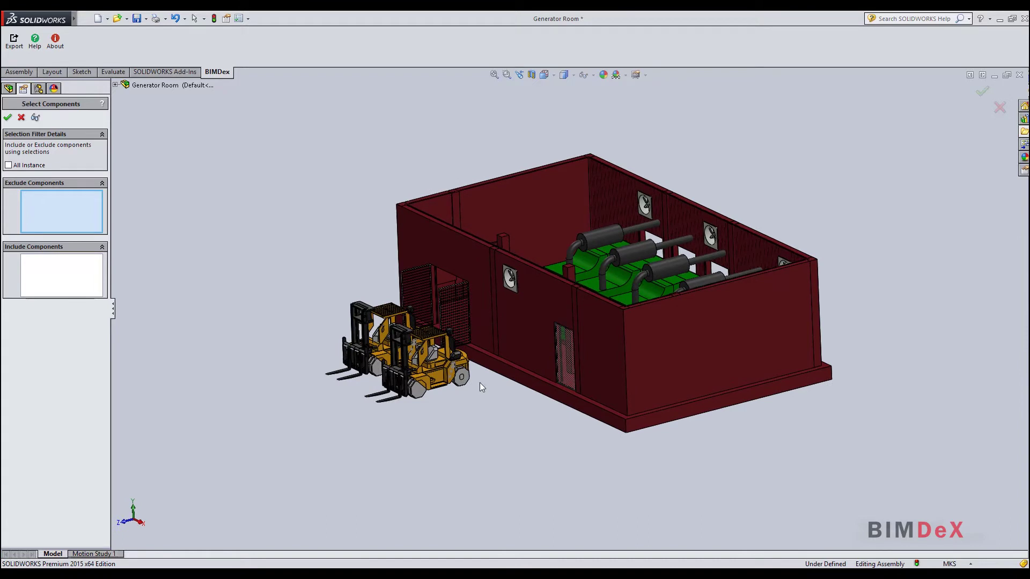
scroll(467, 313, down, 3)
scroll(487, 317, down, 10)
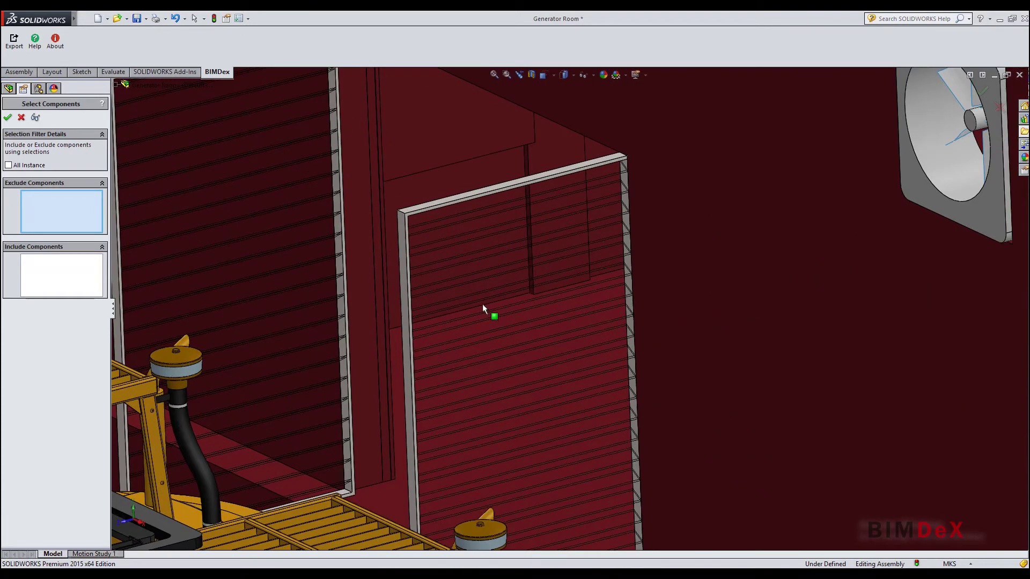
middle_drag(490, 304, 492, 344)
scroll(524, 271, up, 5)
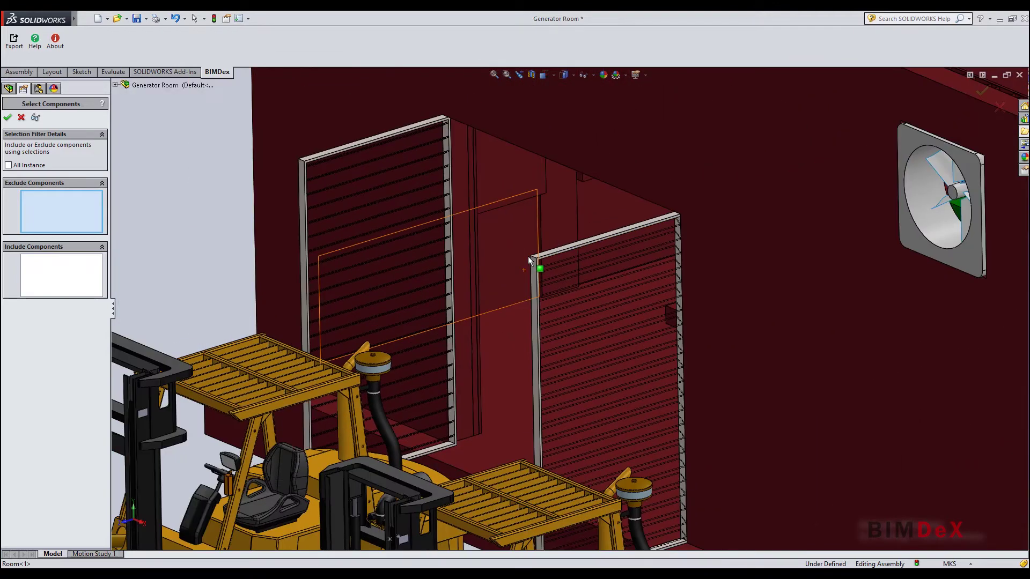
click(523, 305)
middle_drag(523, 305, 504, 315)
scroll(546, 295, down, 5)
key(ctrl+7)
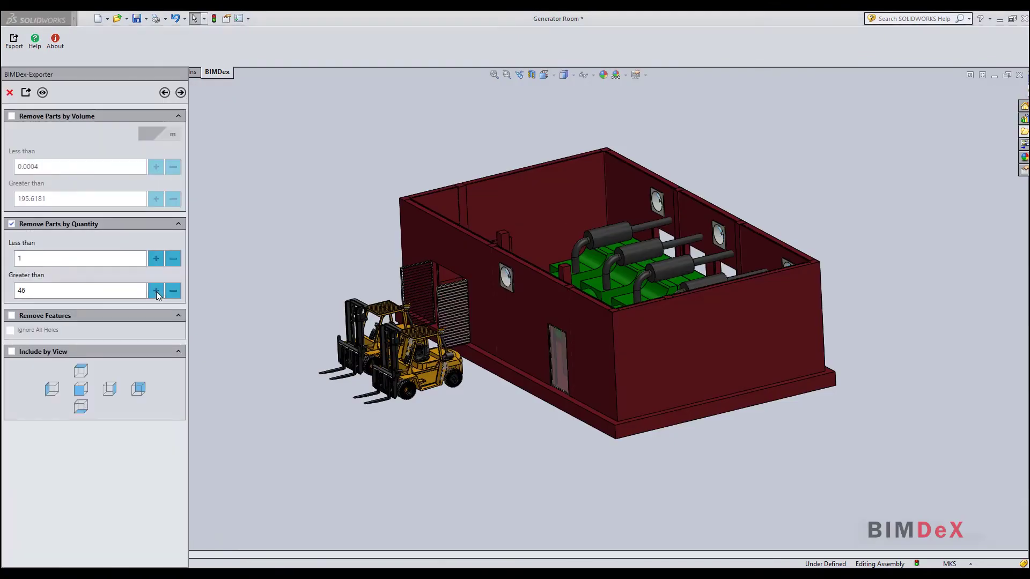
Turn off the quantity filter and enable Remove Features with Ignore All Holes.
click(12, 224)
click(12, 225)
click(12, 315)
click(11, 330)
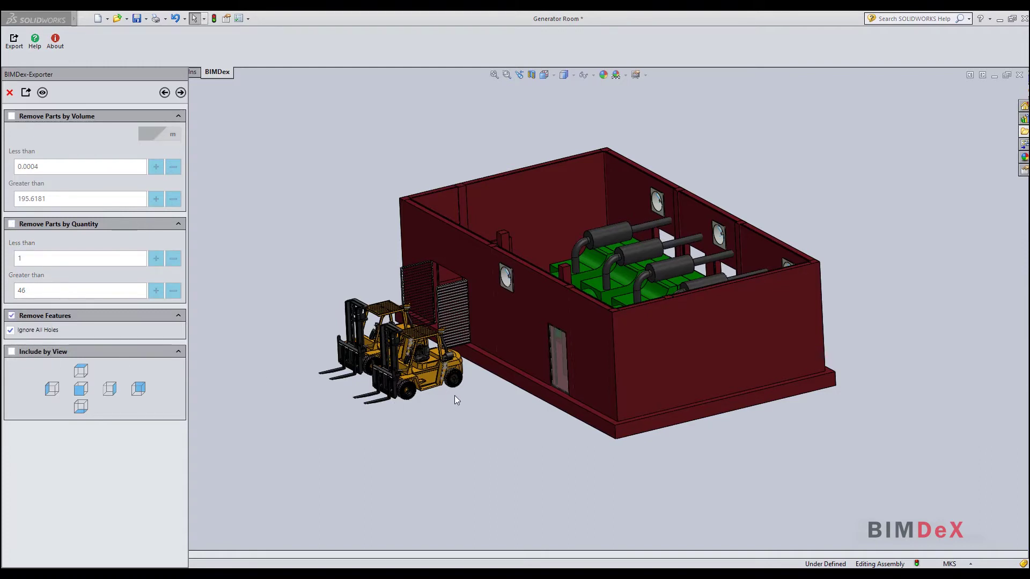
Zoom to fit so the whole generator room assembly is visible.
scroll(454, 392, up, 5)
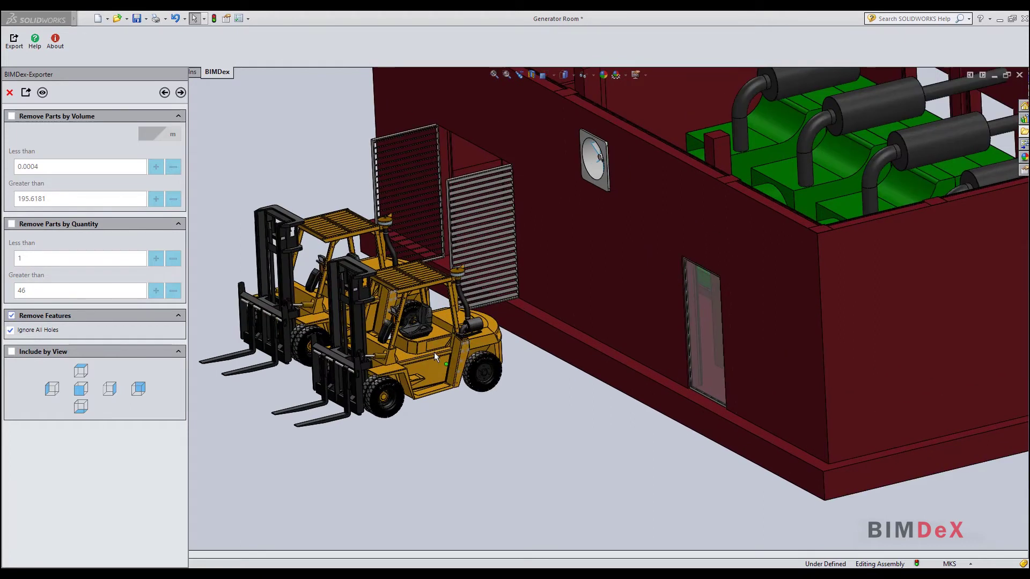
scroll(433, 352, up, 6)
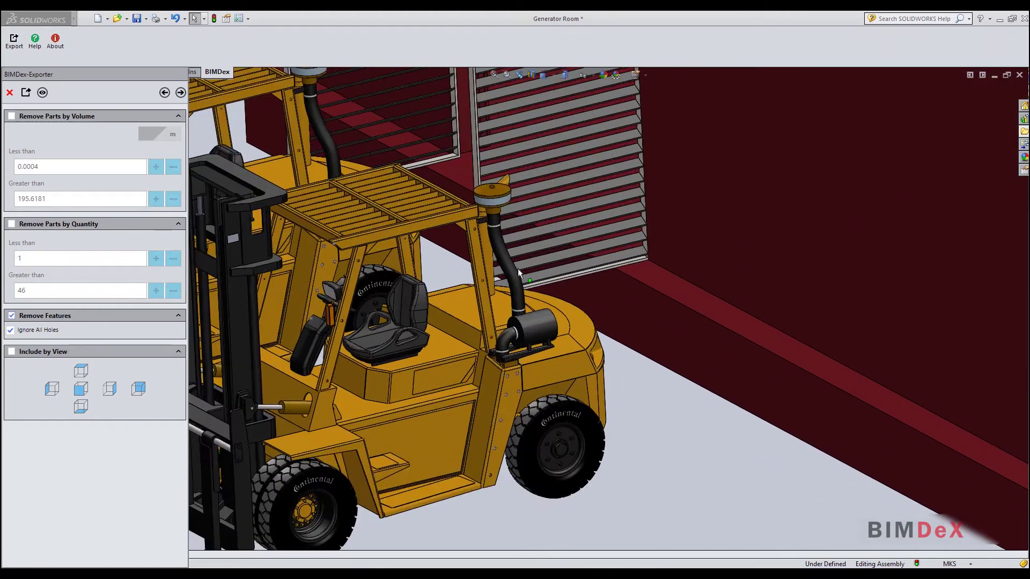
scroll(518, 270, up, 8)
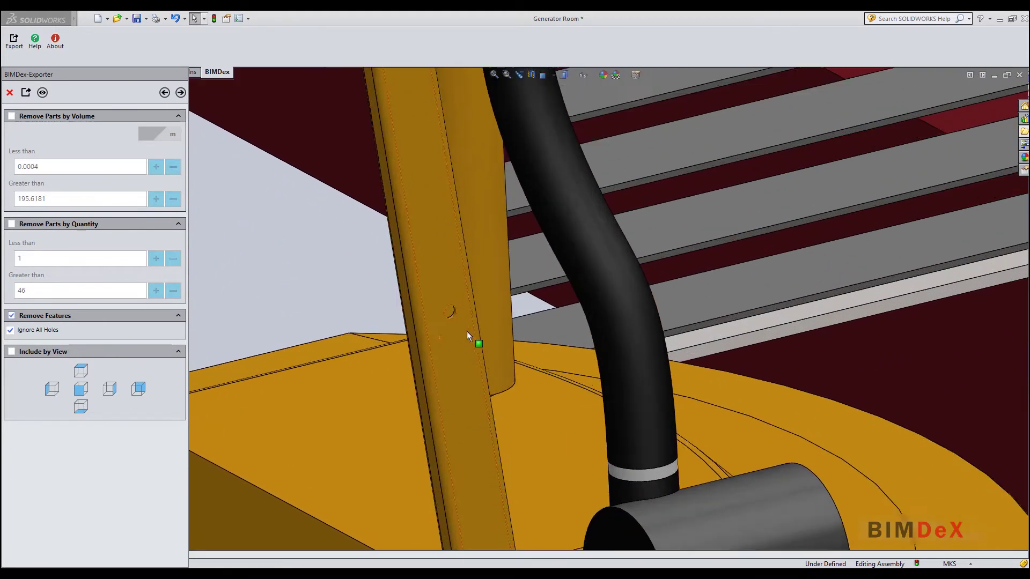
scroll(464, 325, up, 3)
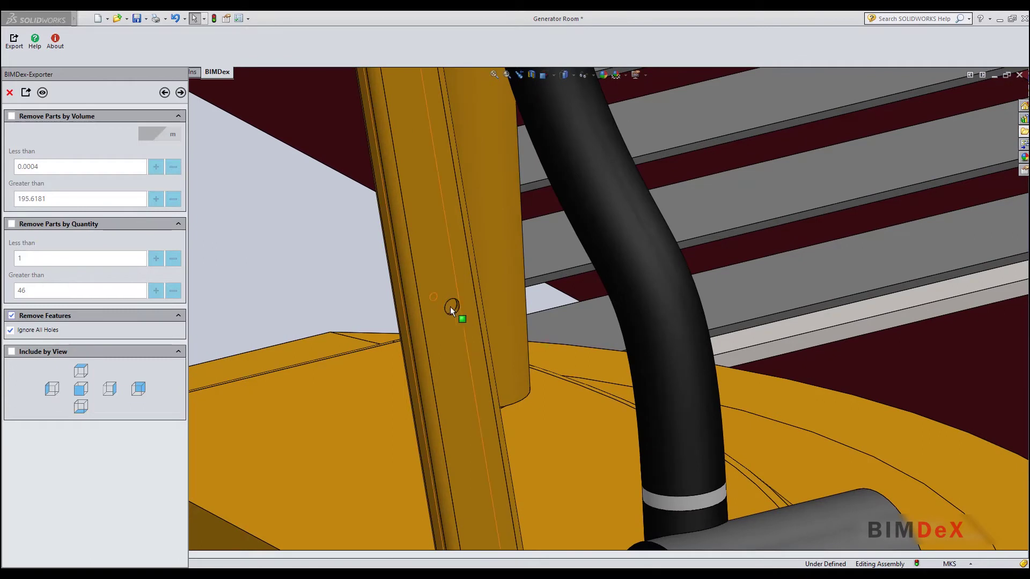
key(f)
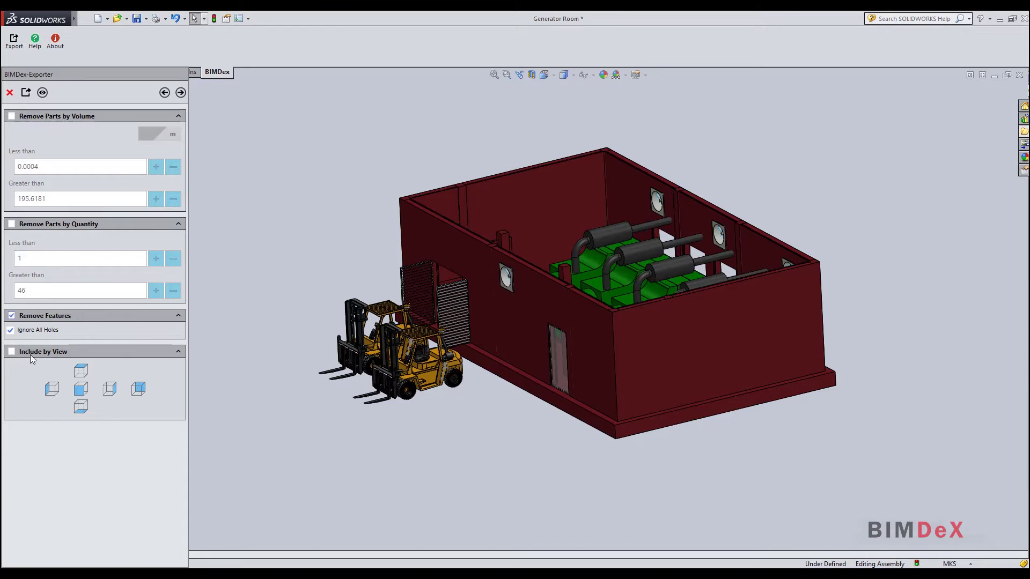
Enable Include by View with the Right view and preview the kept components.
click(12, 353)
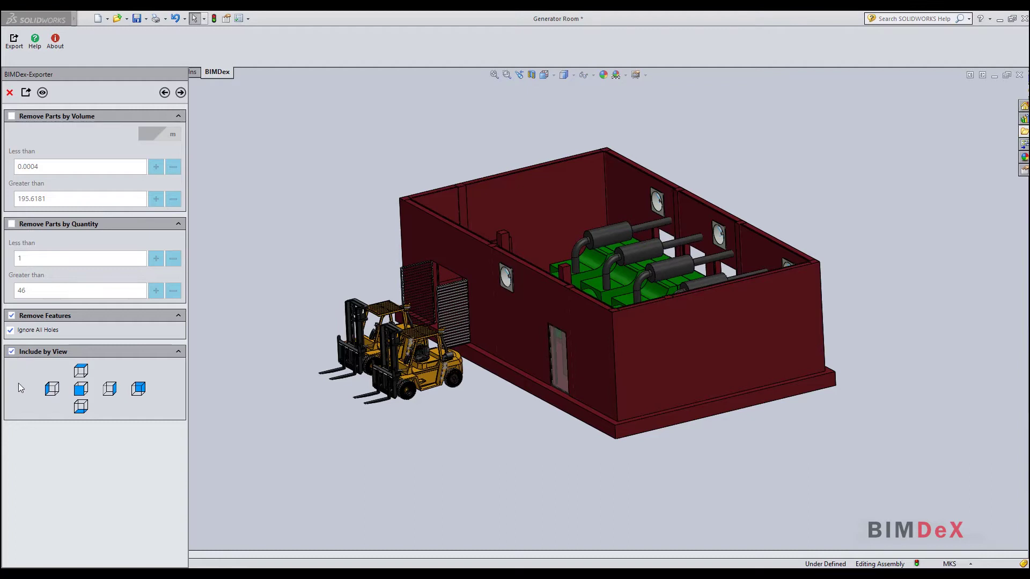
click(110, 389)
click(42, 93)
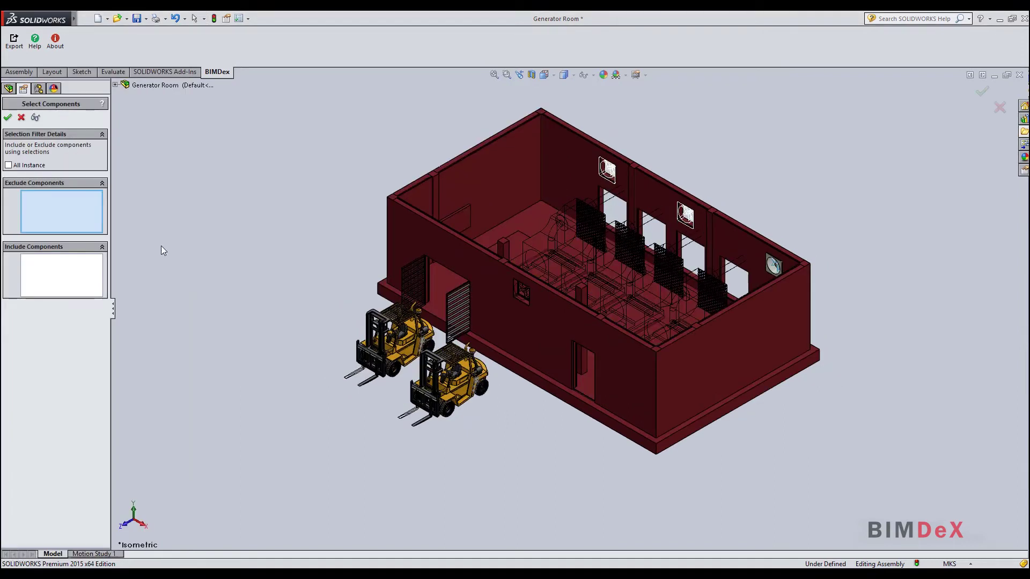
Check the room from the Right view, confirm the selection and advance to the component table.
click(543, 75)
click(571, 117)
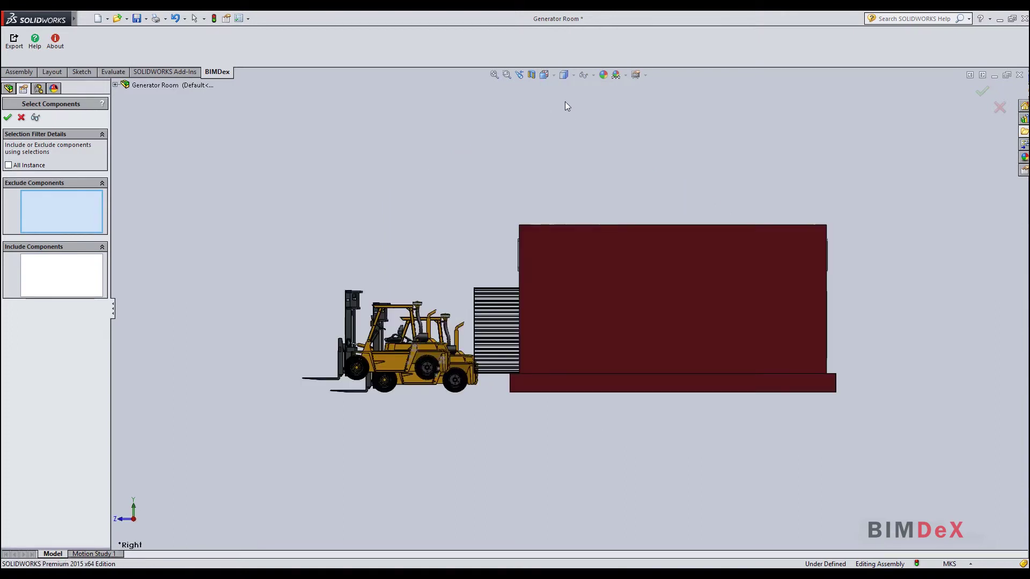
key(ctrl+7)
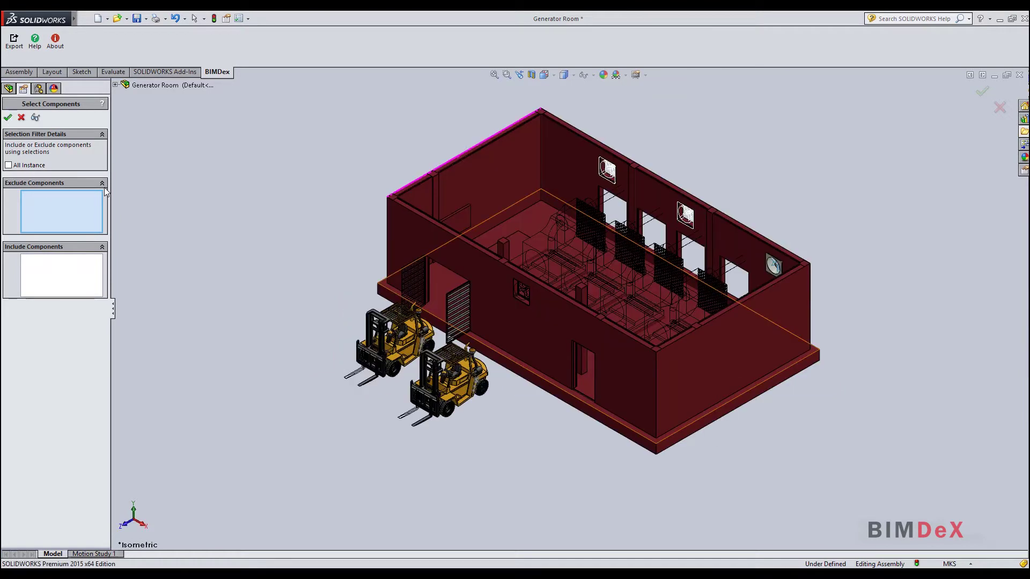
click(8, 117)
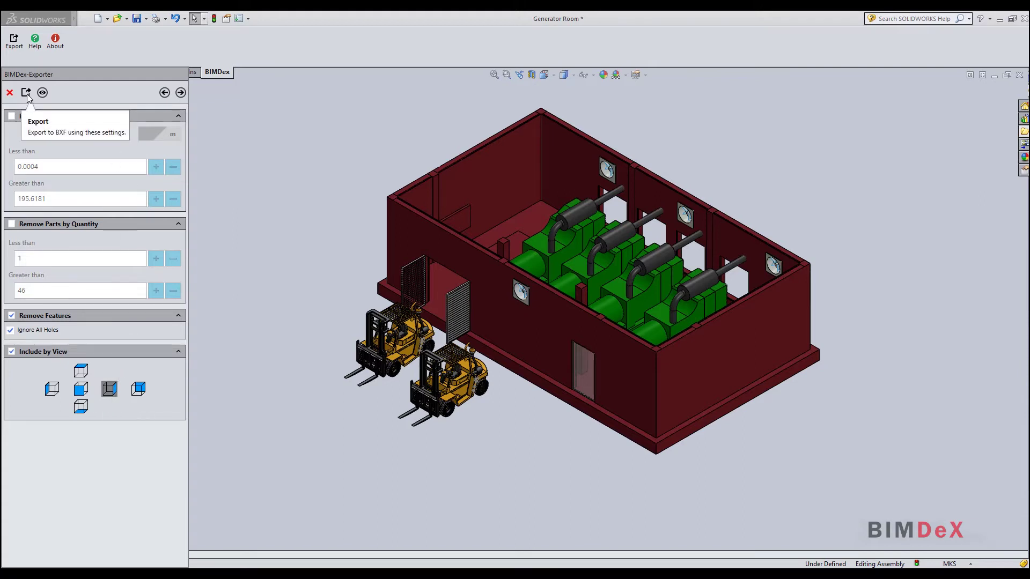
click(181, 93)
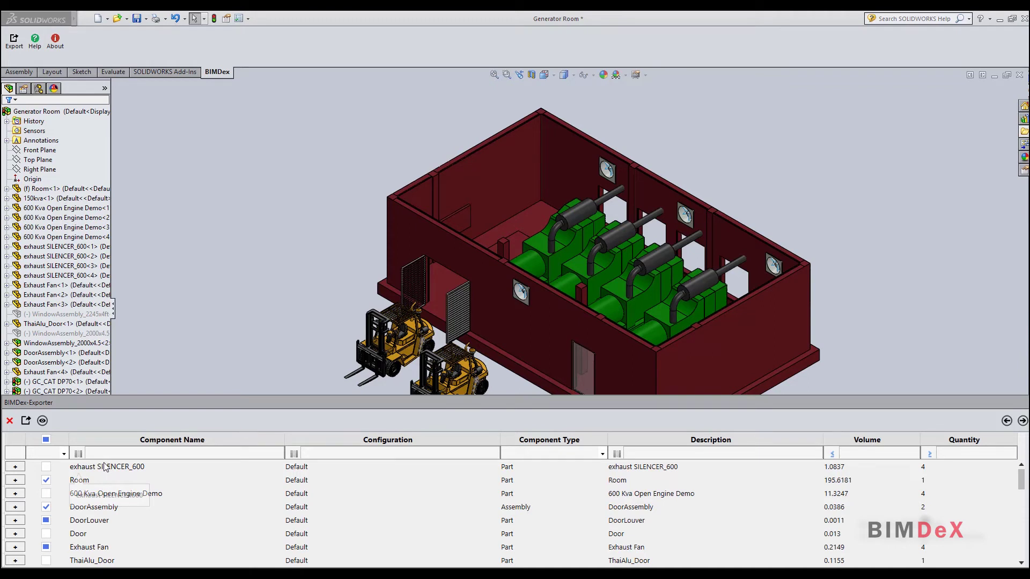
Set the name filter to exact match and filter component volumes to at most 10.
click(79, 454)
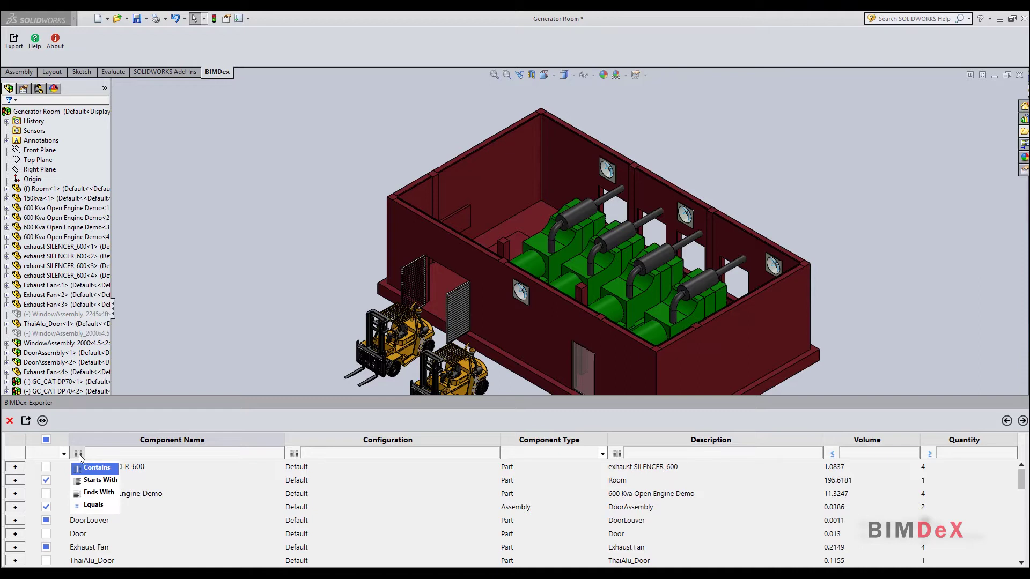
click(93, 505)
click(864, 455)
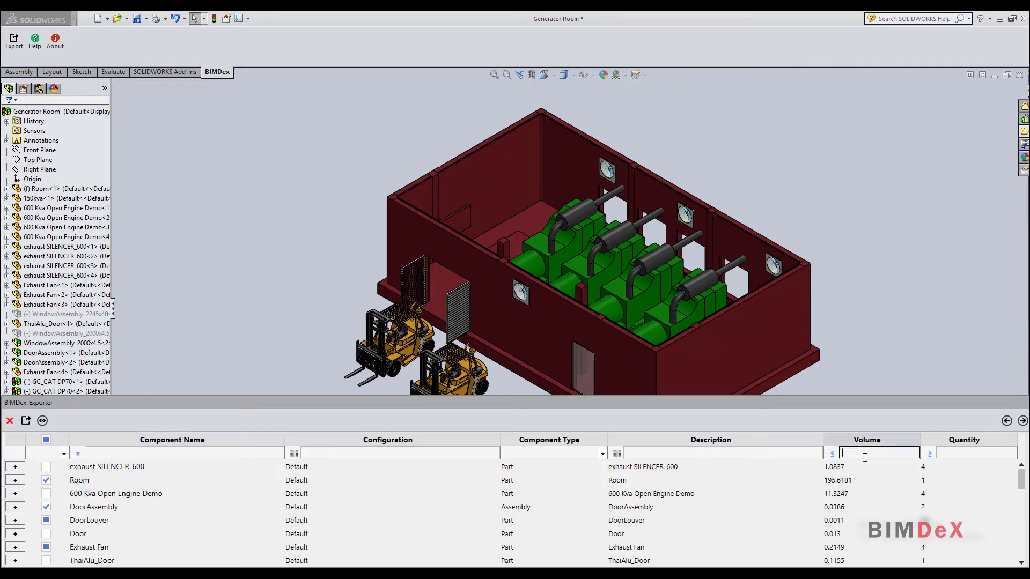
text(10)
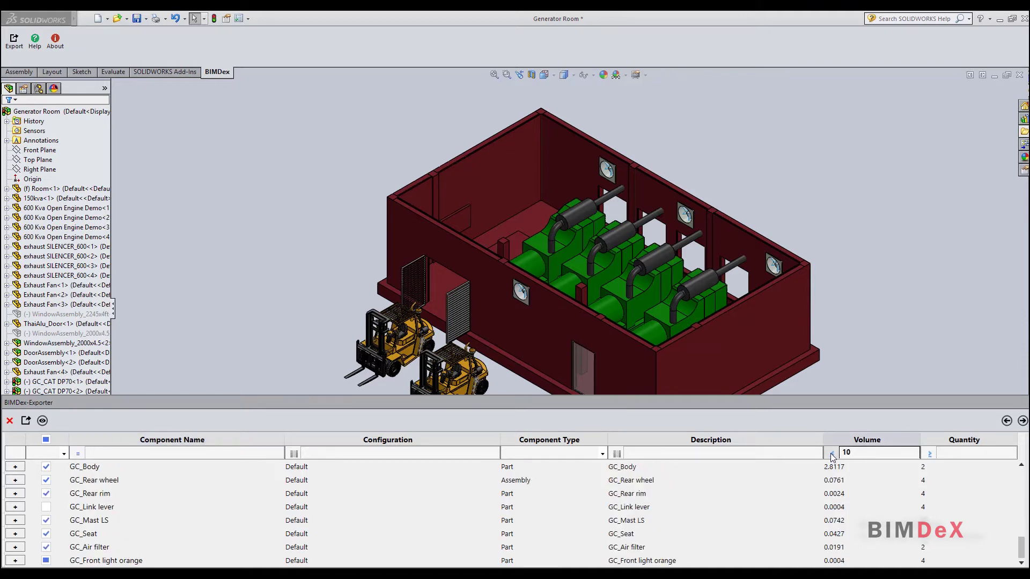
click(831, 454)
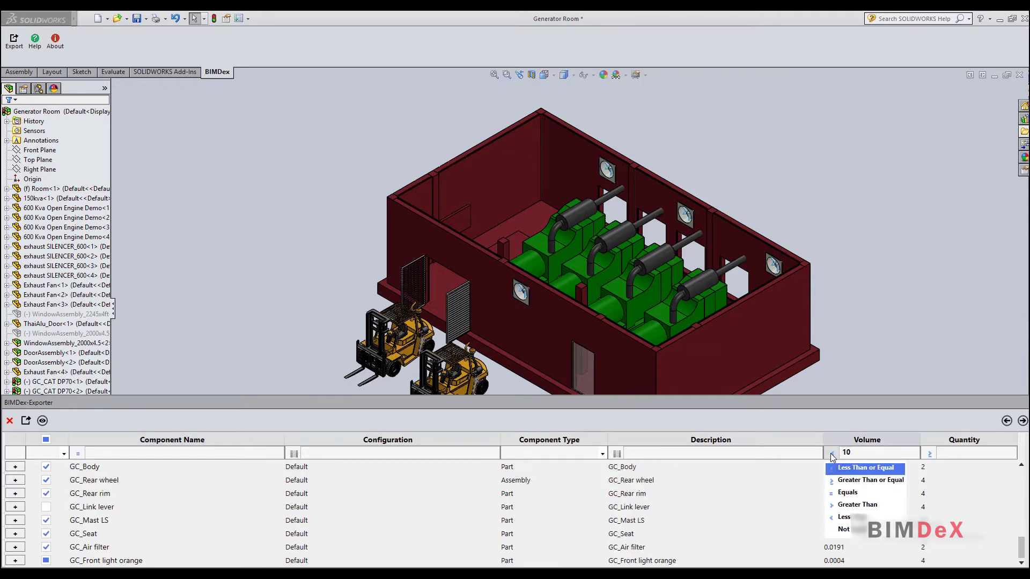
click(845, 480)
click(831, 453)
click(846, 466)
drag(87, 509, 92, 467)
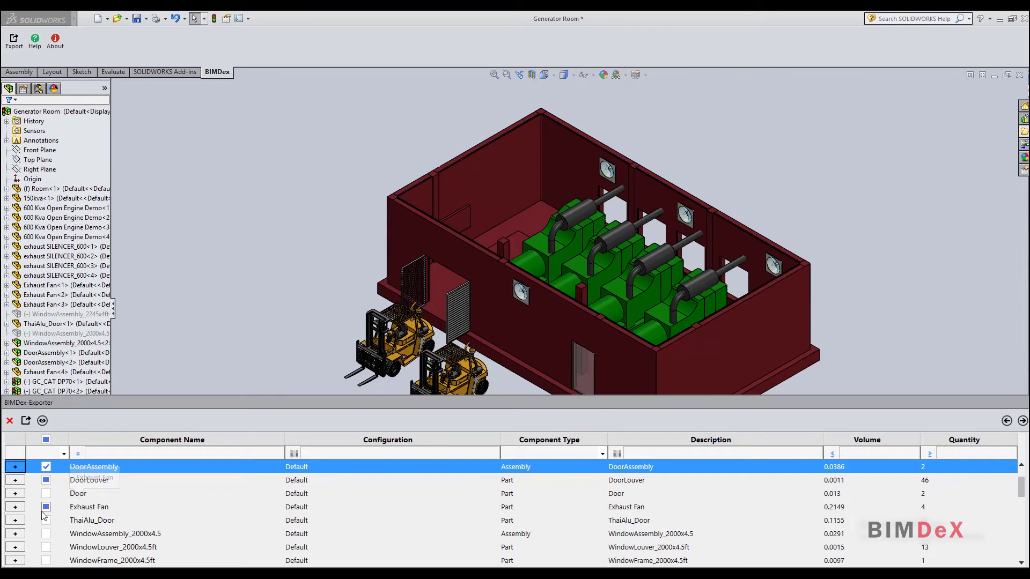
Expand Exhaust Fan and preview its first instance in the model.
click(15, 507)
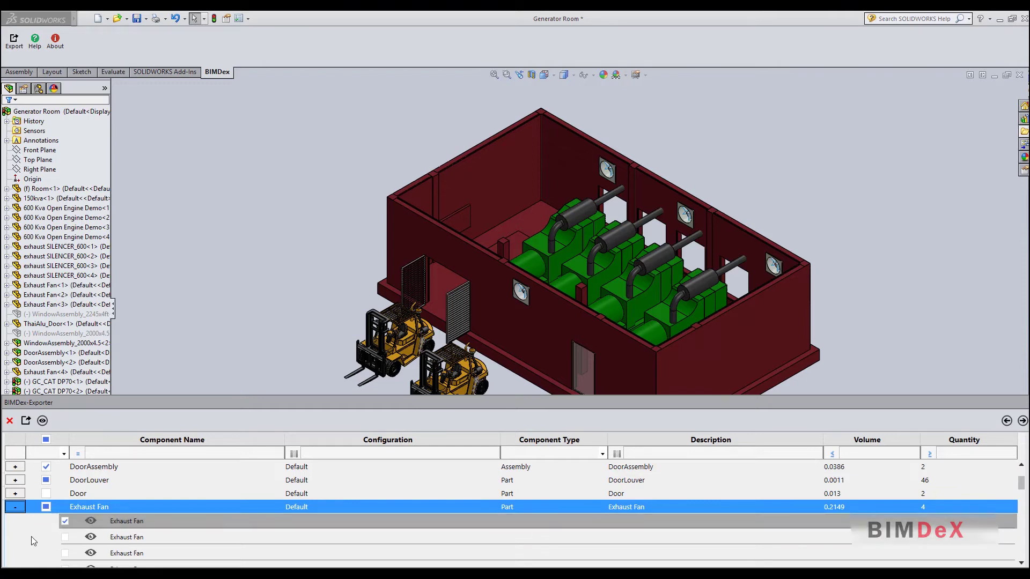
scroll(102, 510, down, 1)
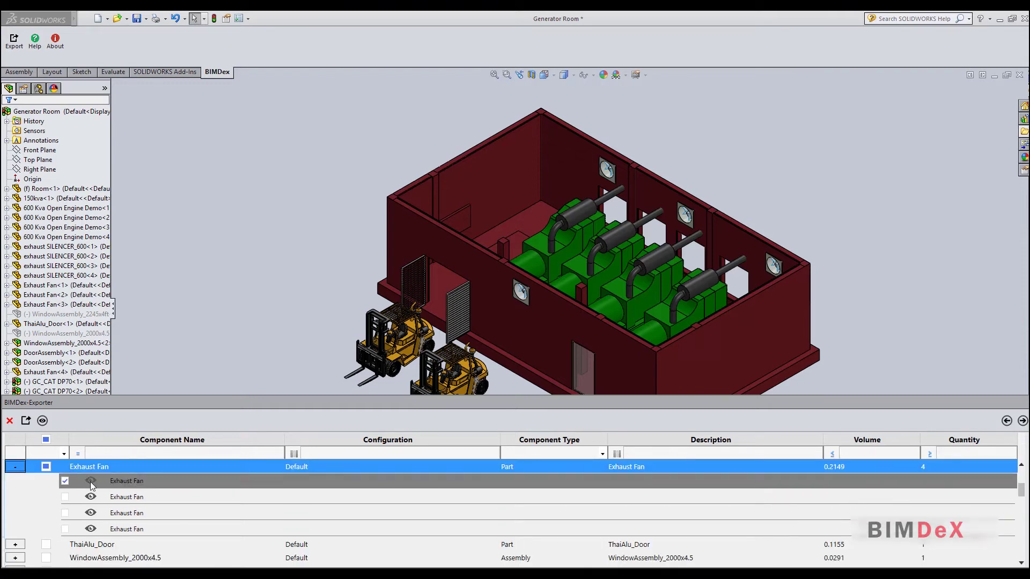
click(90, 481)
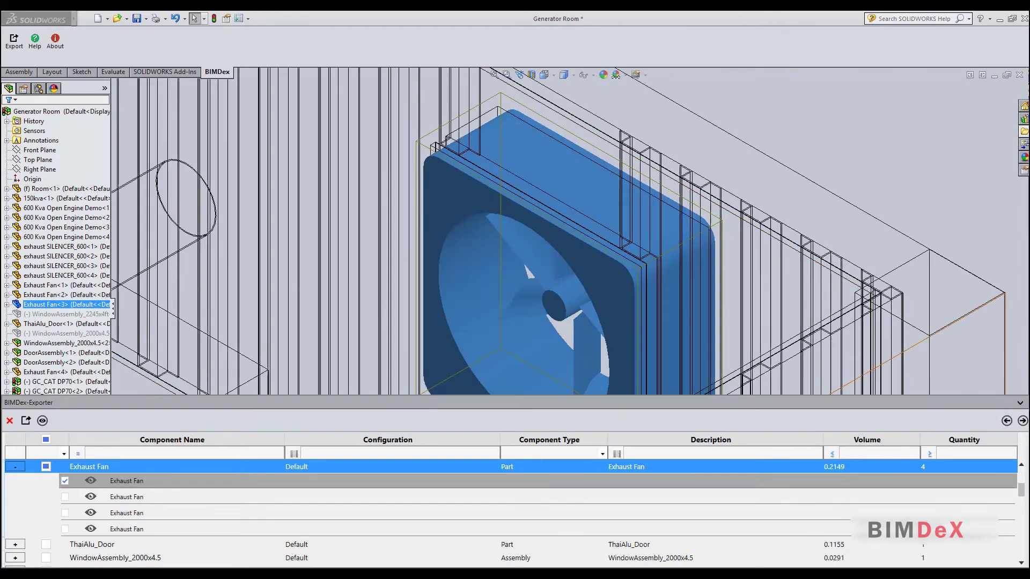
click(1019, 404)
scroll(850, 379, down, 5)
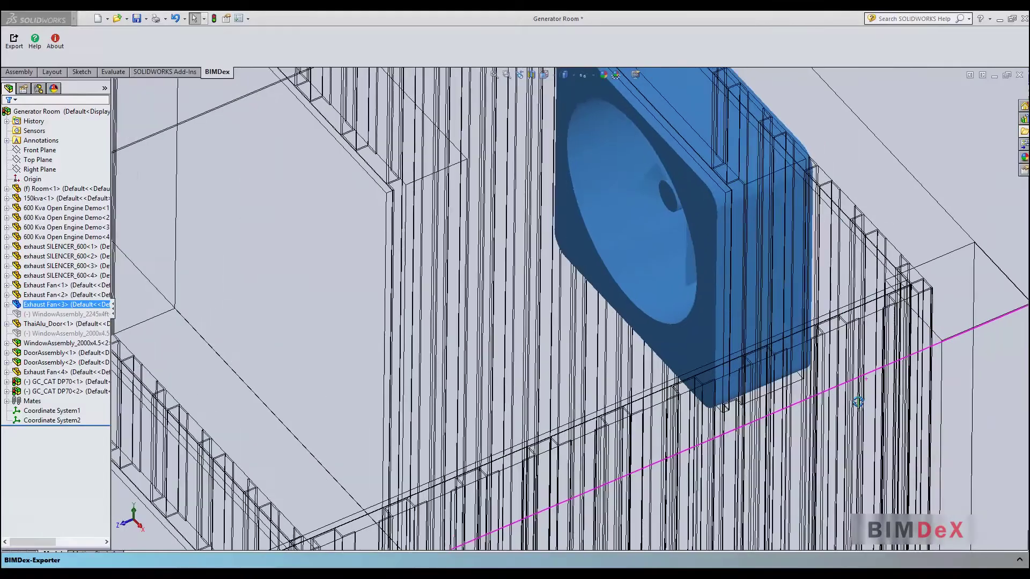
middle_drag(858, 402, 922, 283)
key(f)
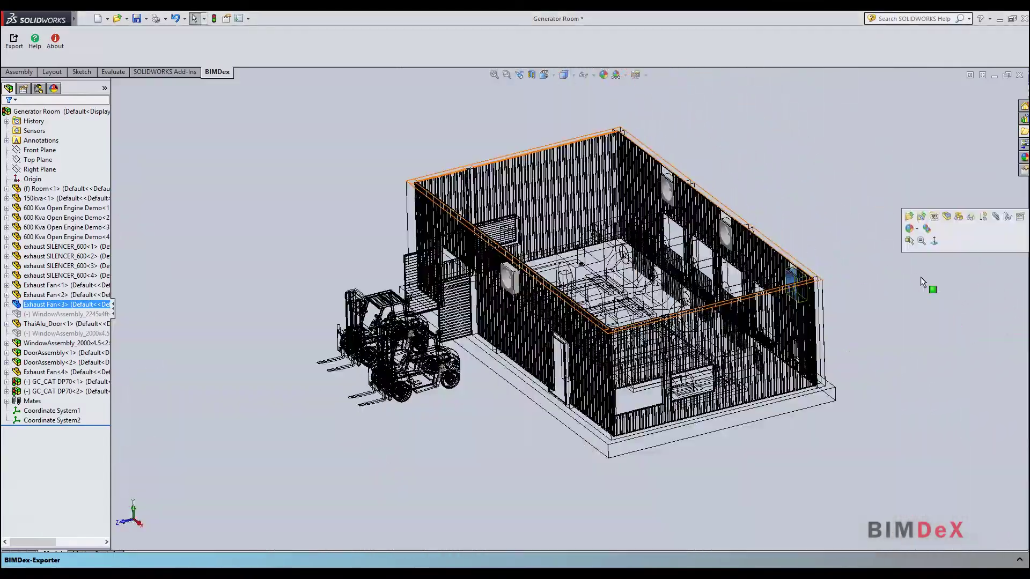
middle_drag(866, 368, 830, 379)
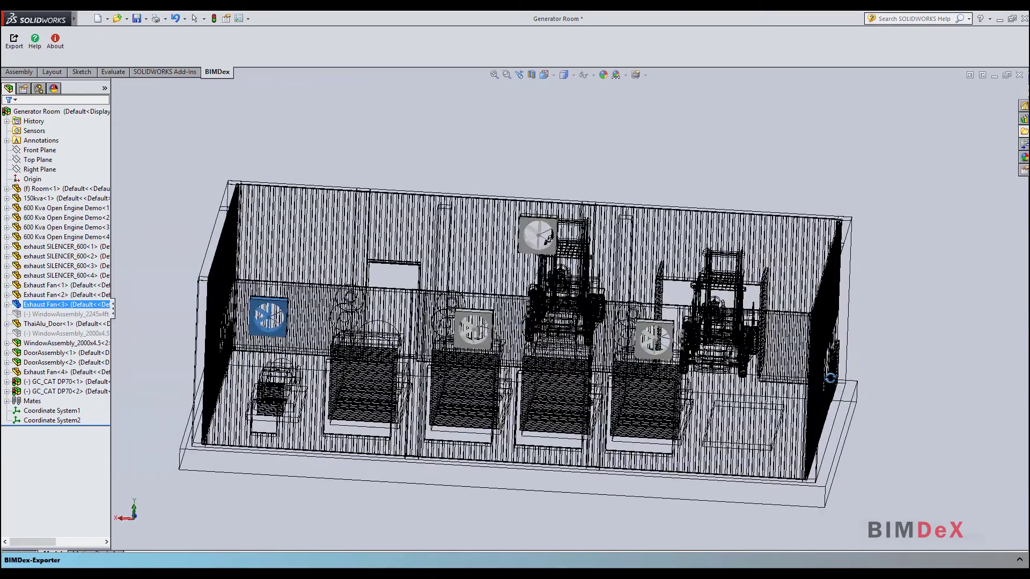
scroll(263, 315, down, 5)
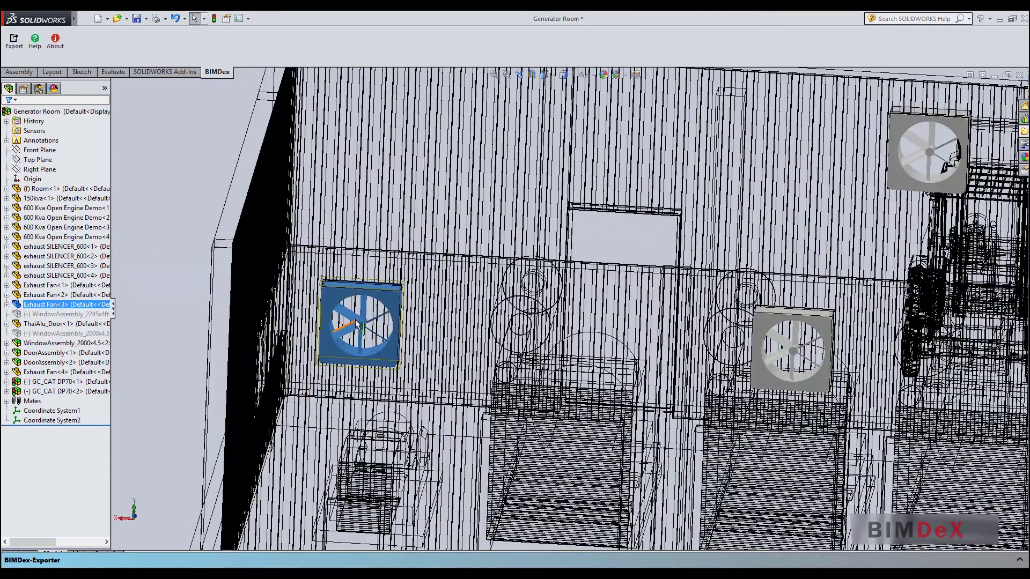
scroll(175, 214, down, 1)
key(ctrl+7)
click(1008, 566)
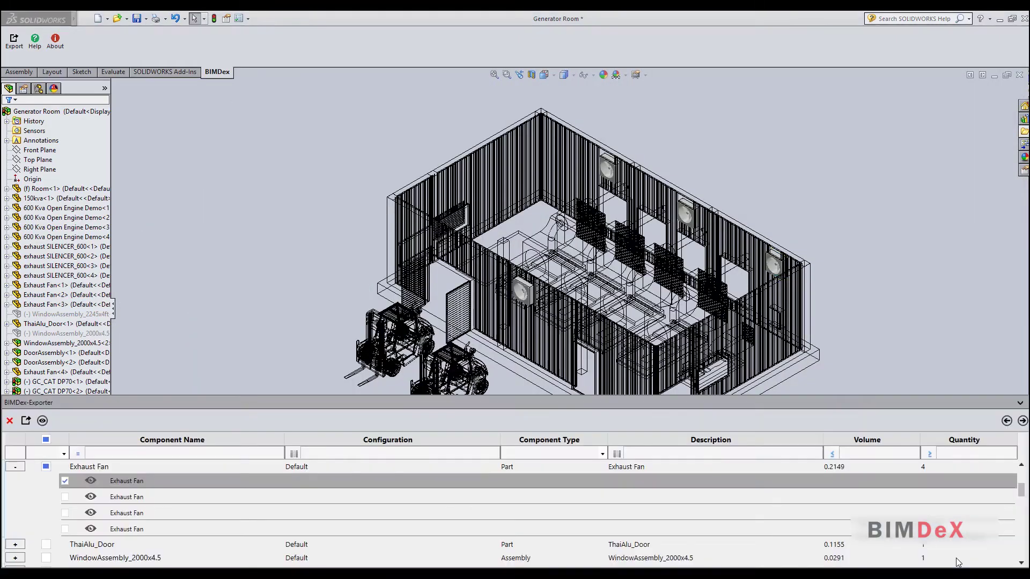
Check the first and third Exhaust Fan instances, collapse the group and continue to export settings.
click(413, 484)
click(65, 513)
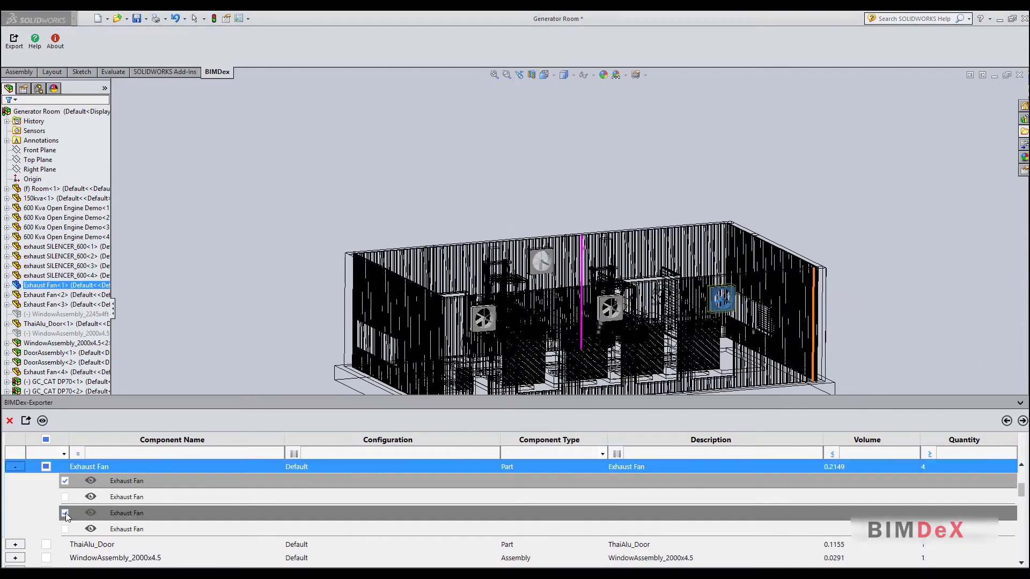
click(16, 467)
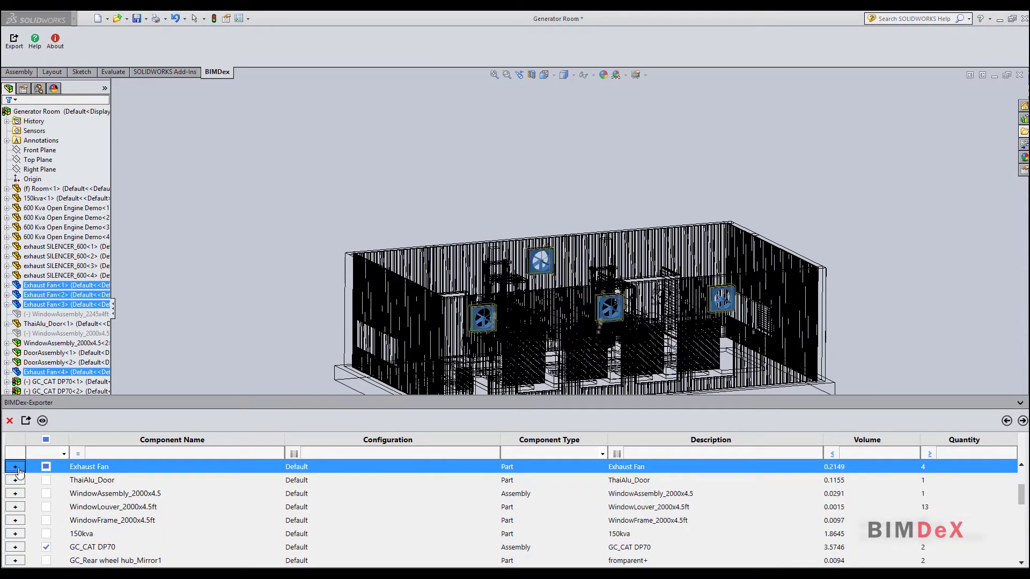
scroll(369, 526, up, 1)
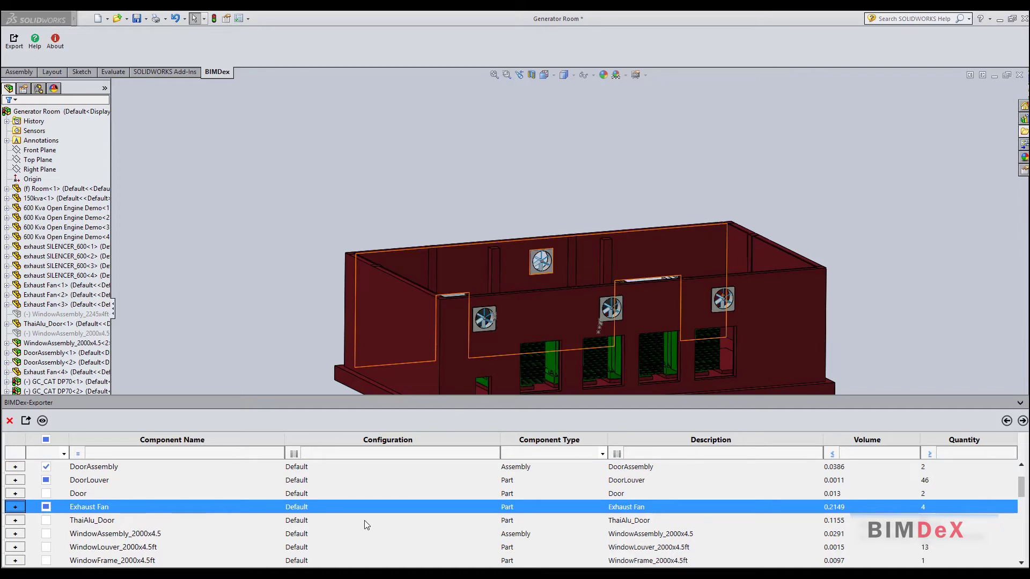
click(1022, 421)
click(1023, 422)
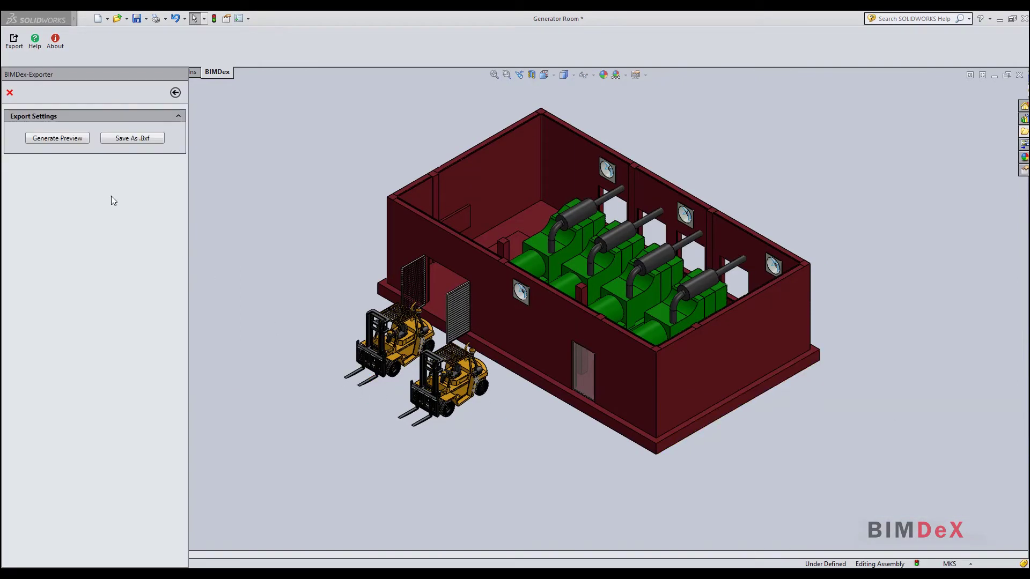
Preview the simplified export and mark the 600 Kva generator as an included component.
click(58, 139)
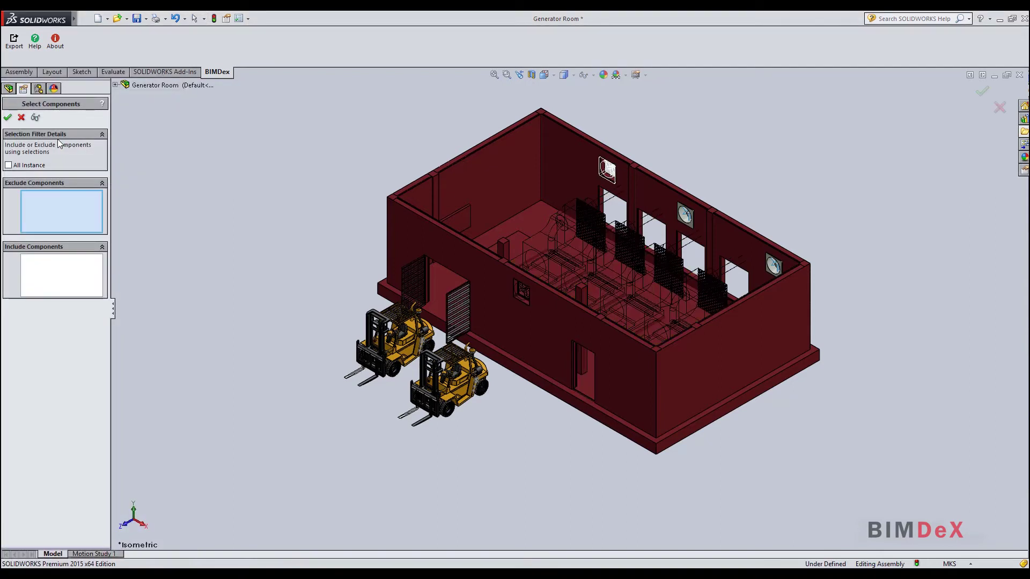
scroll(603, 230, down, 10)
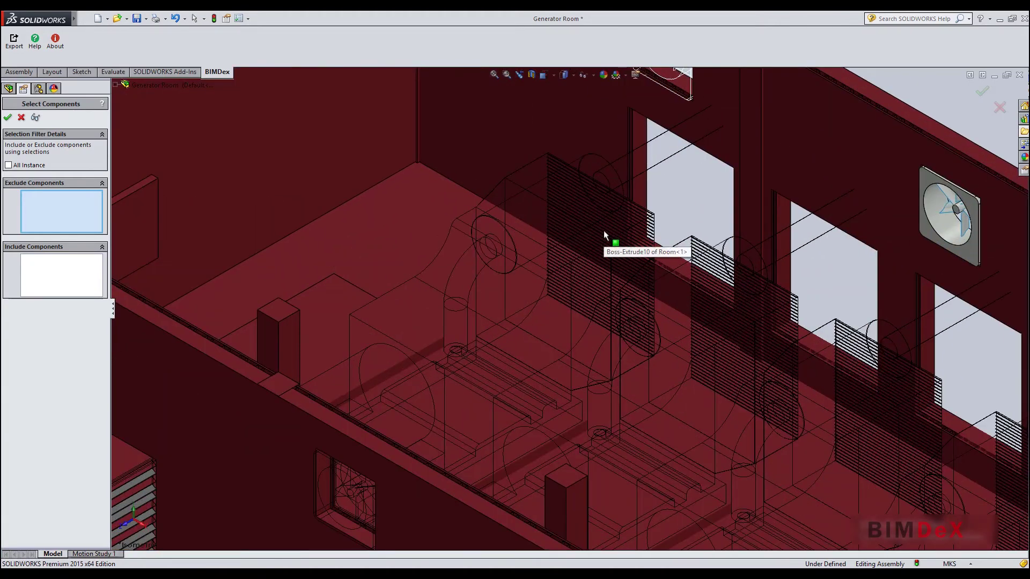
middle_drag(579, 265, 616, 294)
click(74, 285)
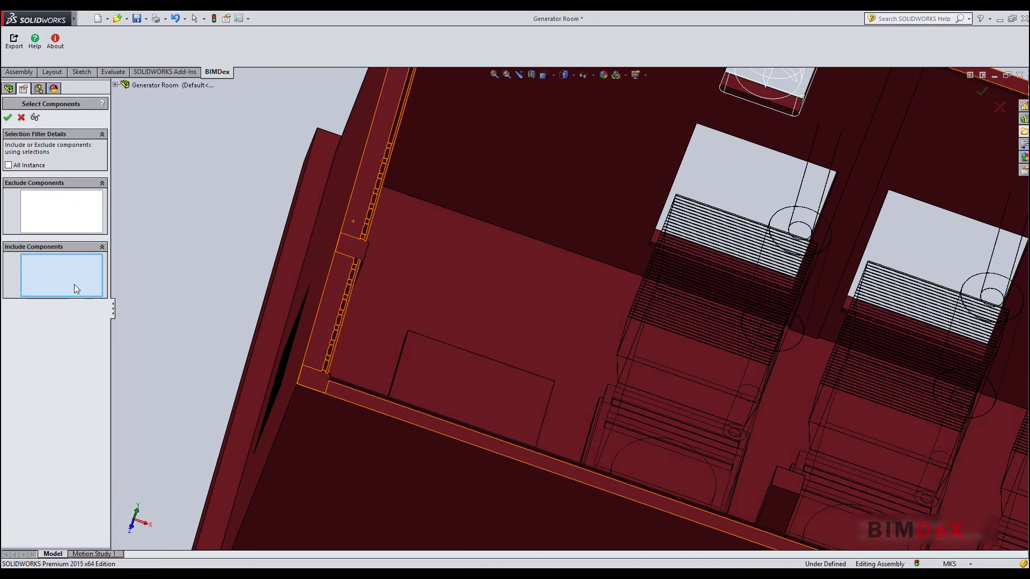
click(722, 230)
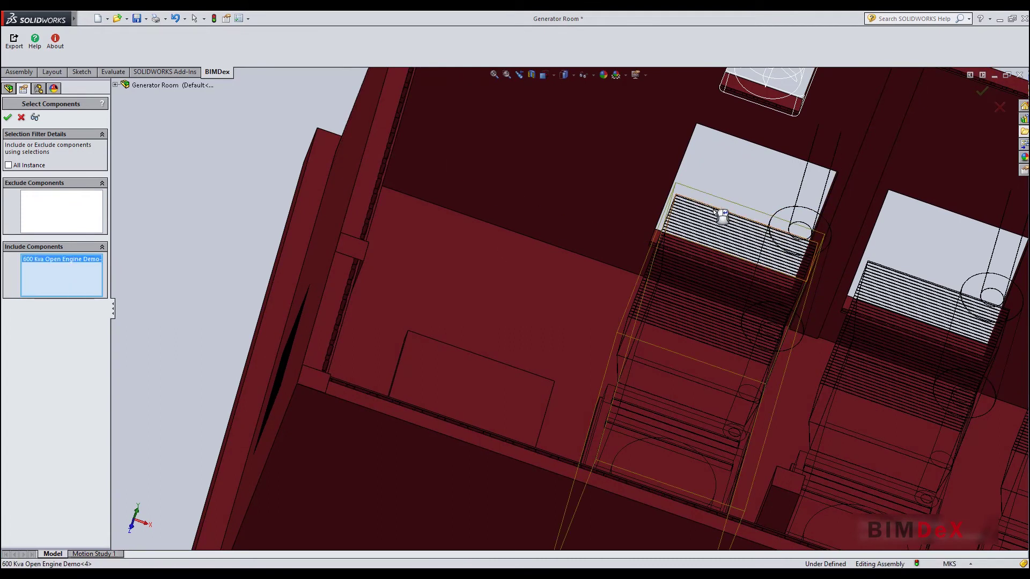
click(35, 118)
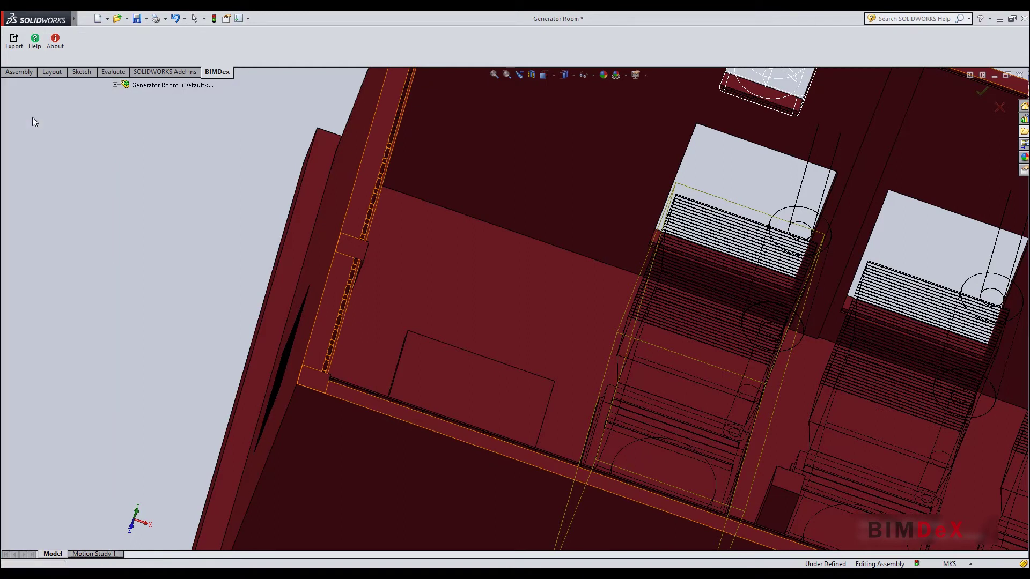
click(239, 256)
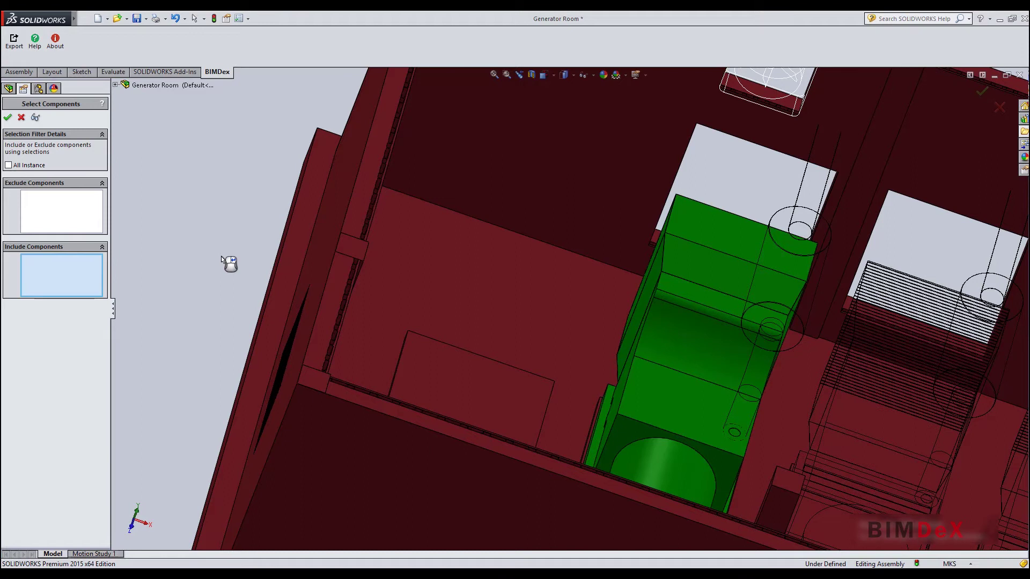
Pick the green 600 Kva generator under Exclude Components and apply the exclusion.
key(ctrl+7)
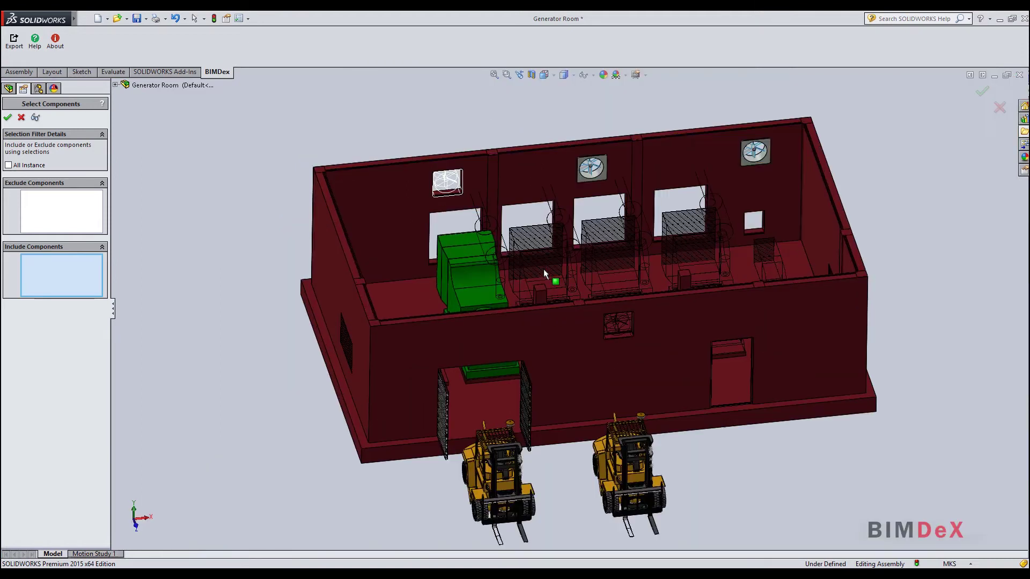
scroll(543, 268, down, 2)
click(74, 220)
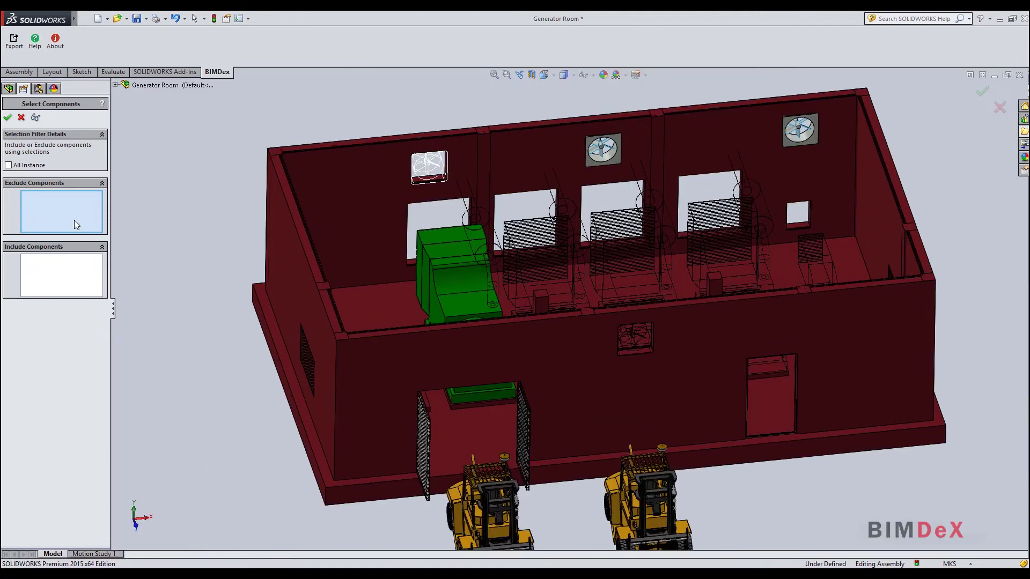
click(429, 239)
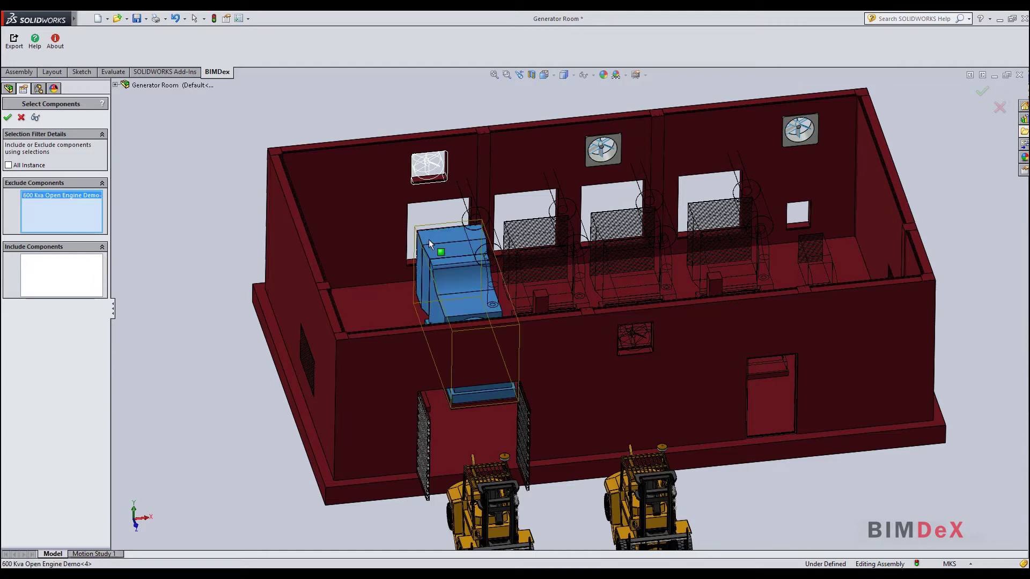
click(36, 117)
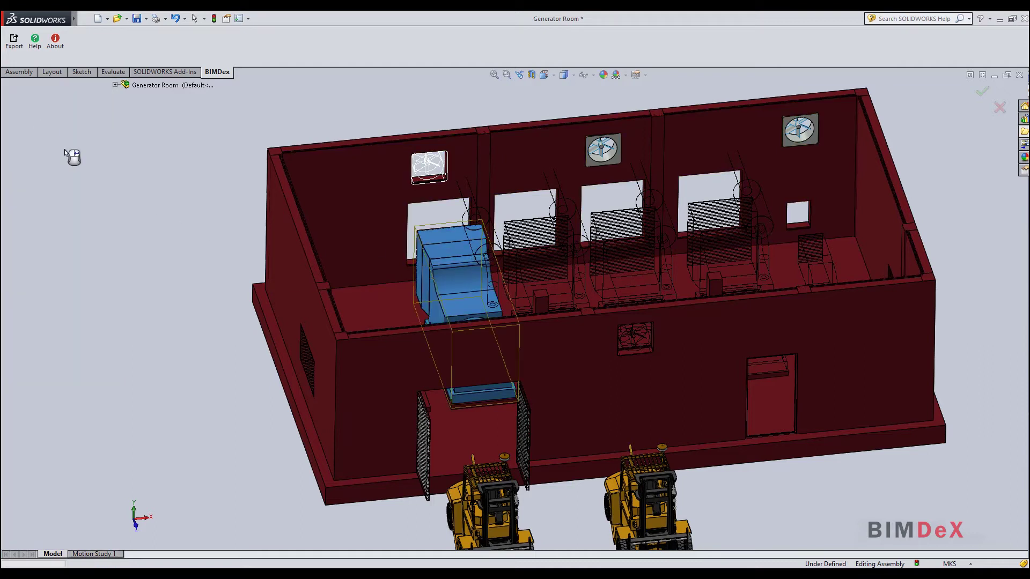
click(76, 278)
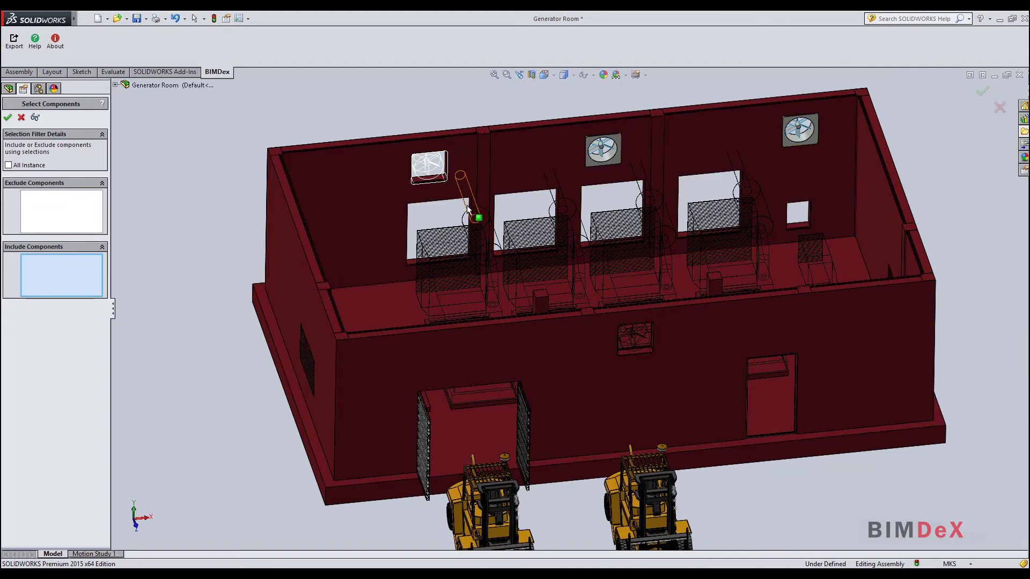
Include all instances of the exhaust silencer, preview and apply, then process the model.
click(466, 208)
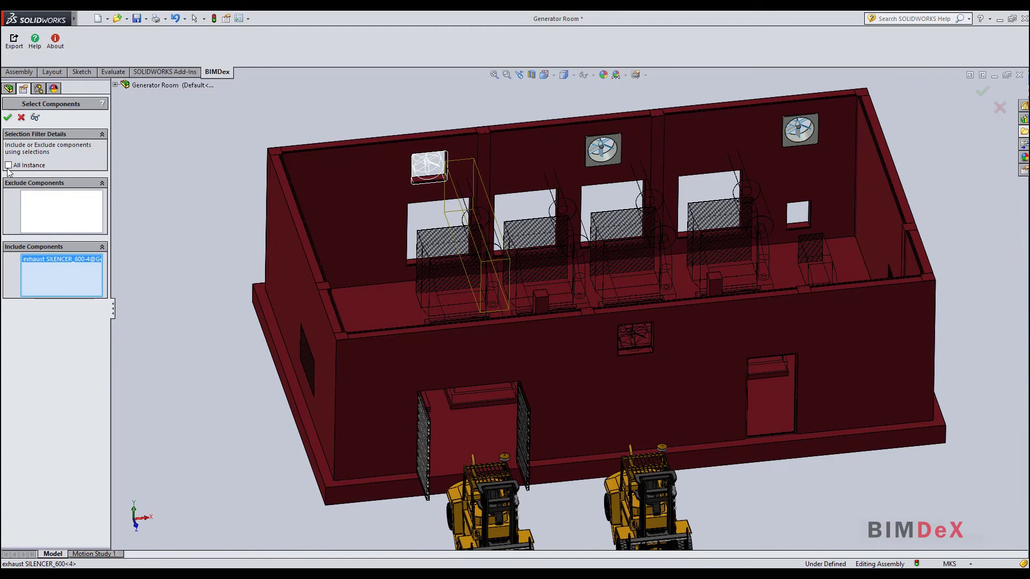
click(35, 118)
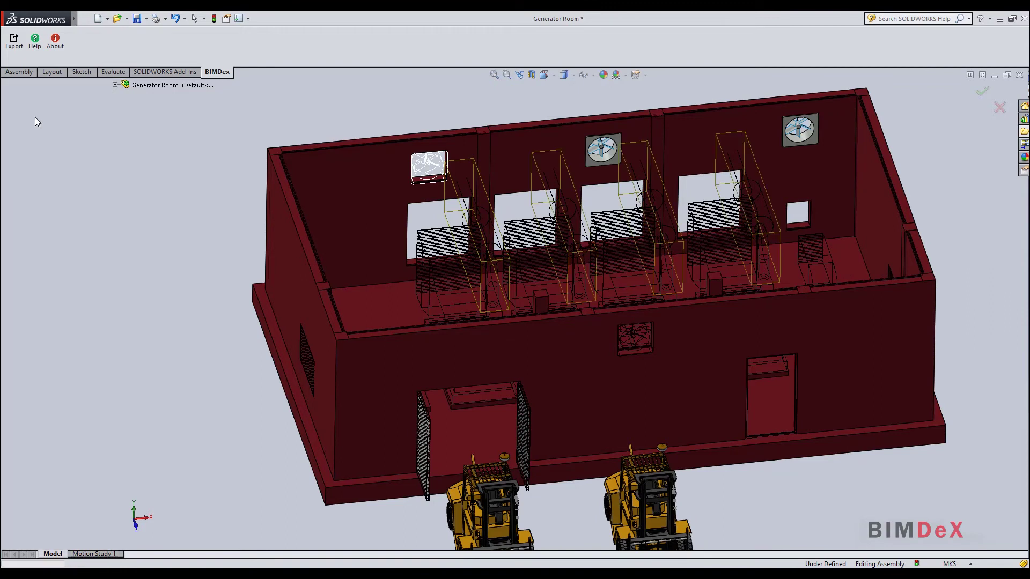
click(36, 120)
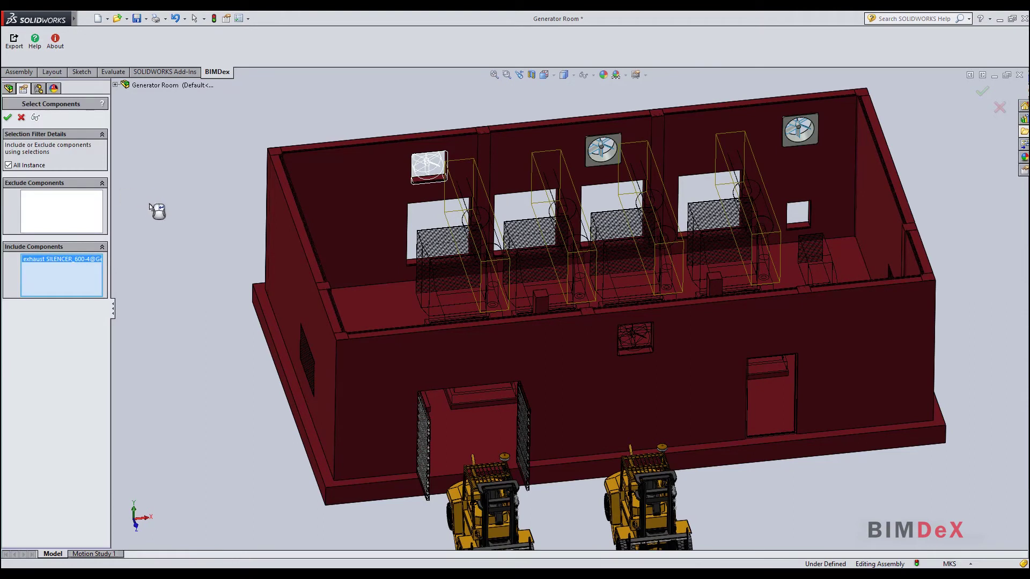
click(163, 285)
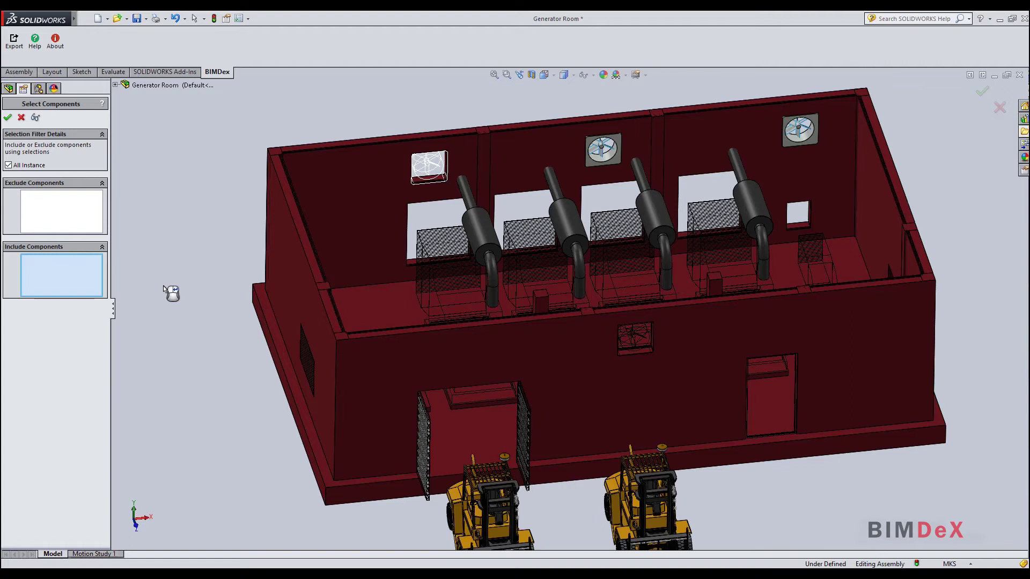
click(9, 118)
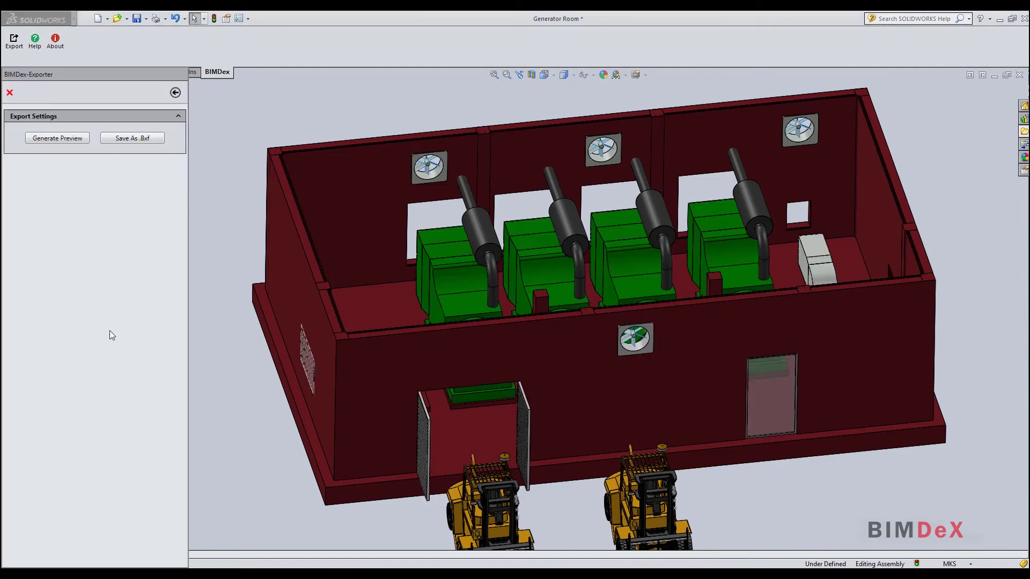
Save the simplified model as Generator Room.bxf in Documents > My Output and finish the export.
click(144, 140)
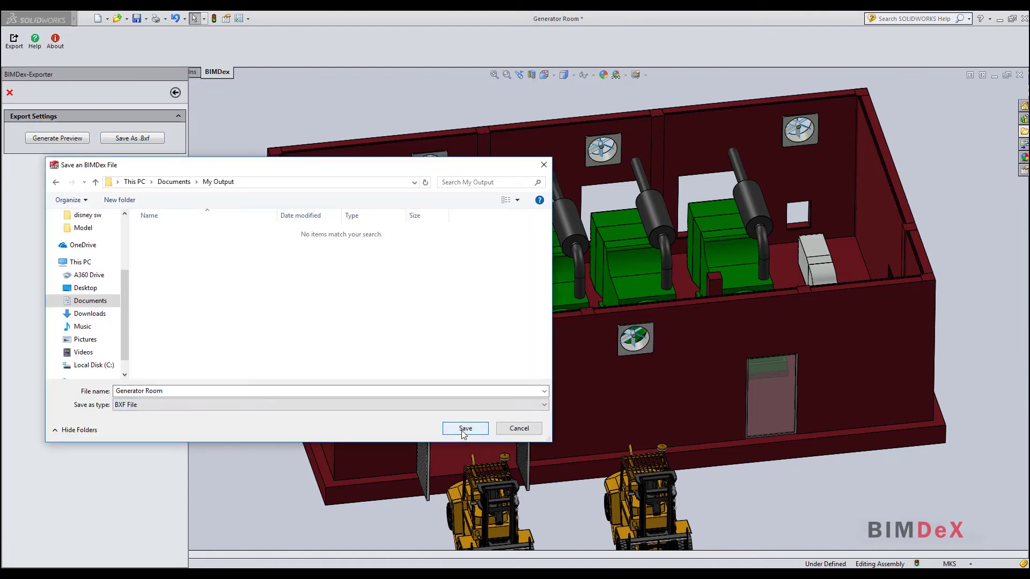
click(465, 429)
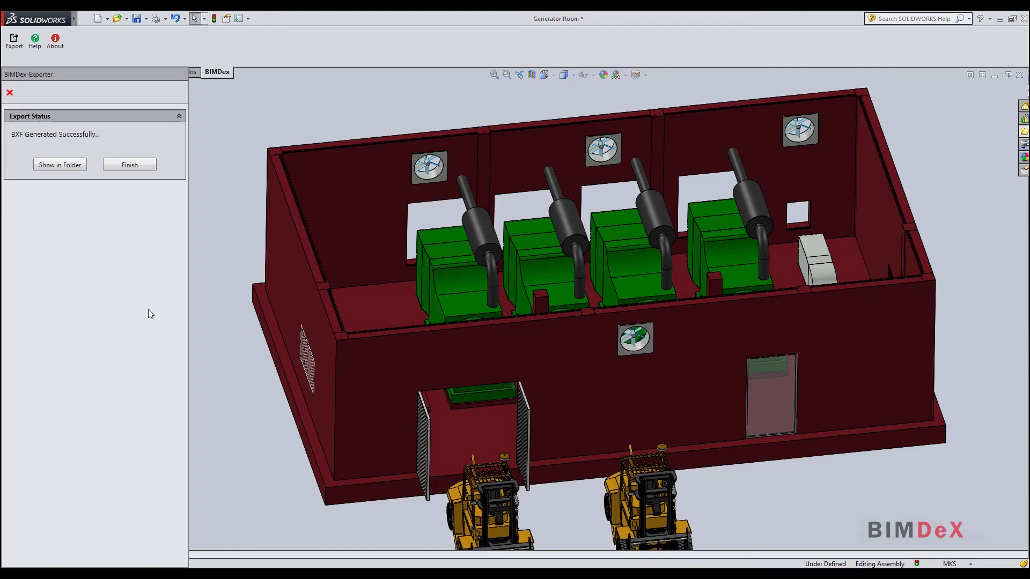
click(119, 166)
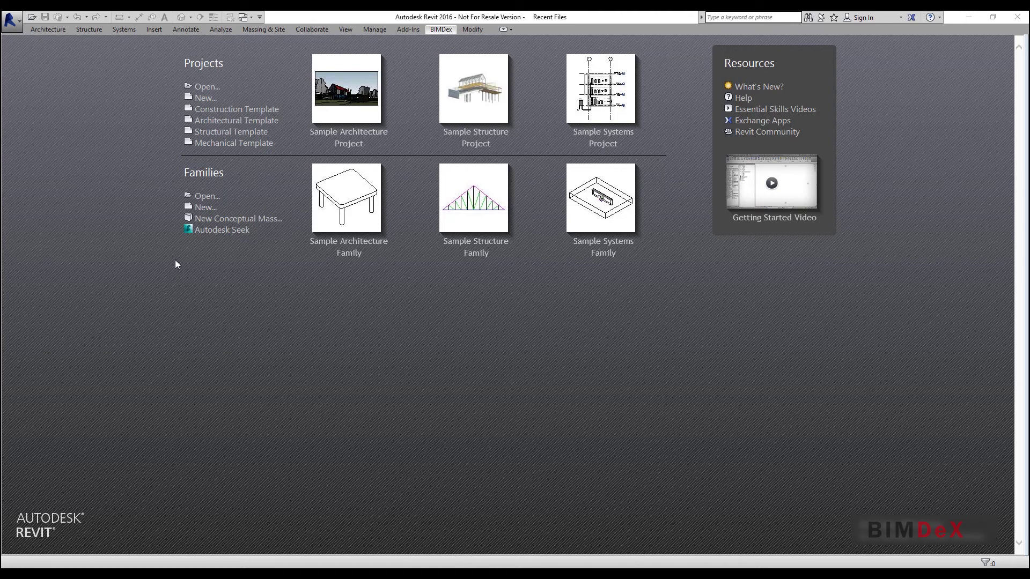
Create a new family from Generic Model.rft and bring up the BIMDex Import file browser.
click(206, 208)
click(429, 314)
key(g)
click(421, 303)
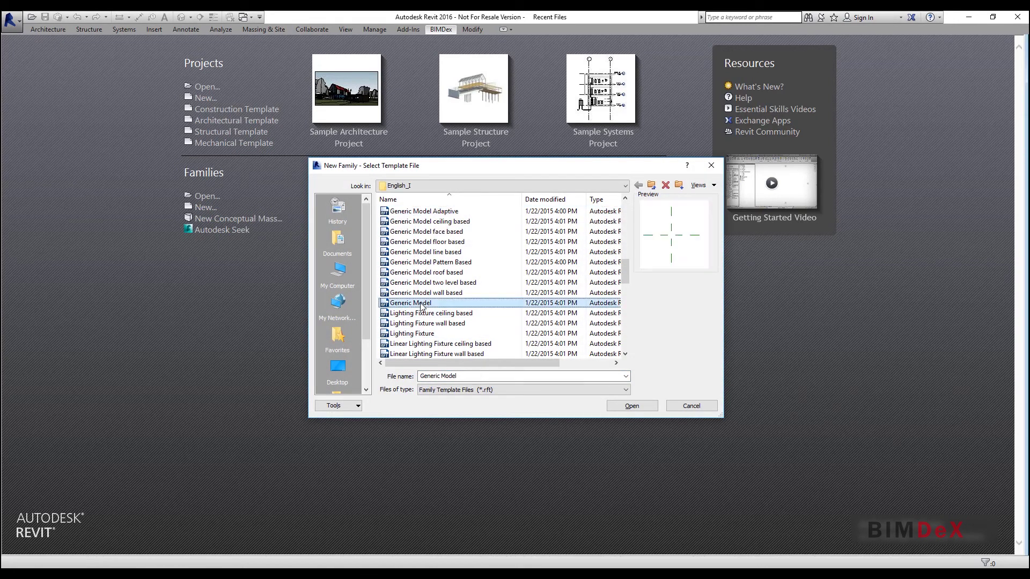
double_click(422, 304)
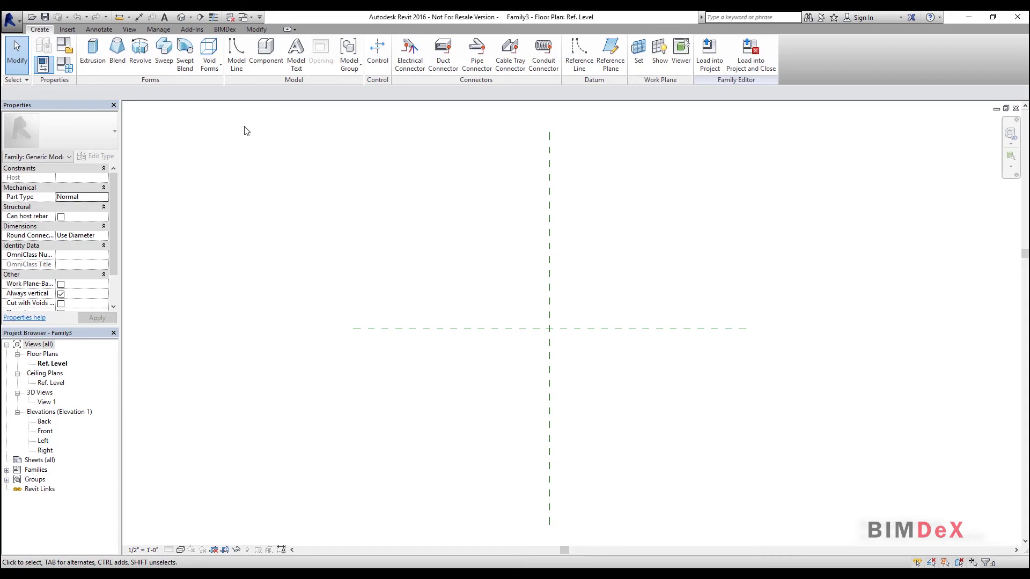
click(225, 29)
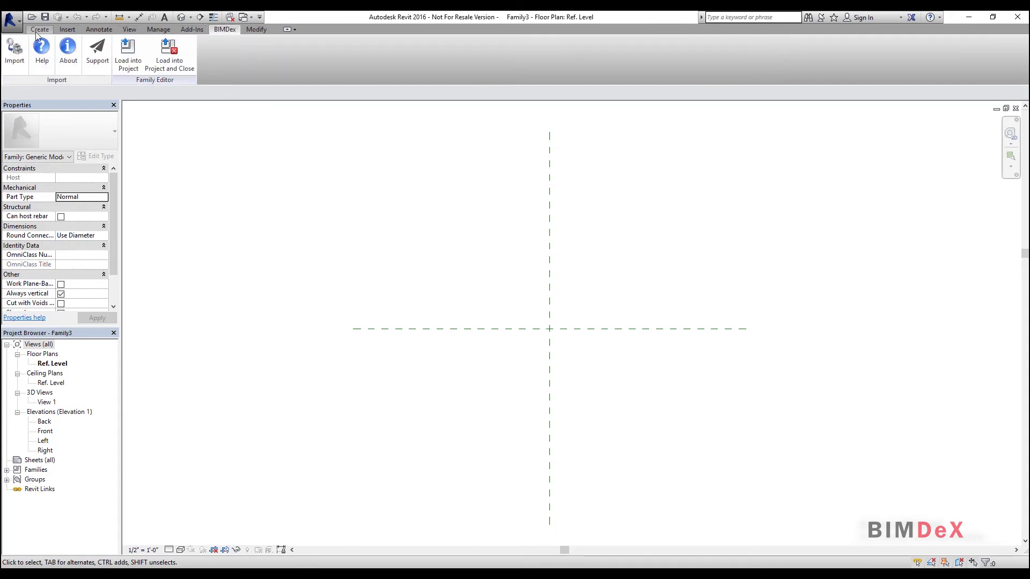
click(15, 51)
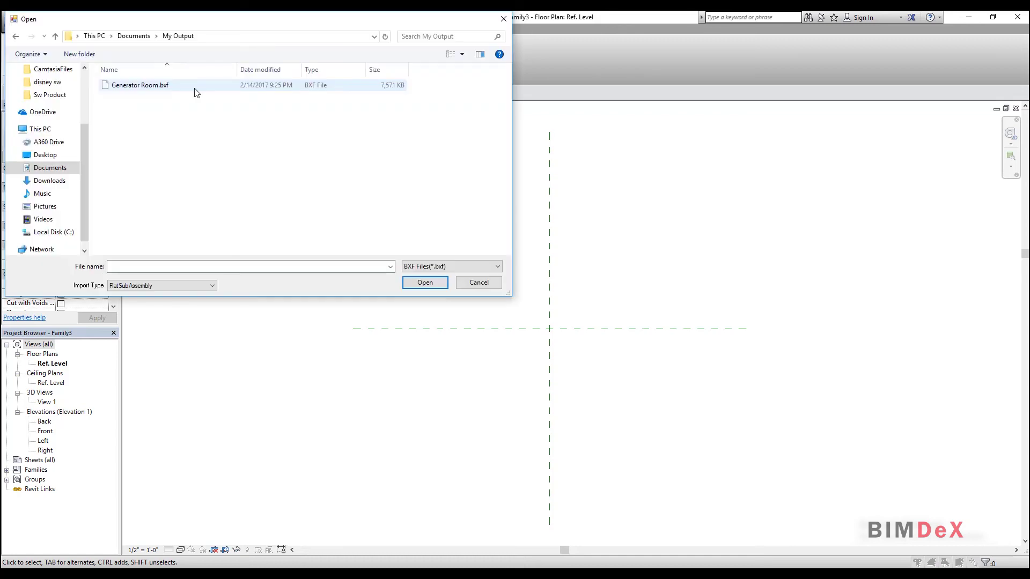
Import Generator Room.bxf using the FlatSubAssembly import type.
click(196, 92)
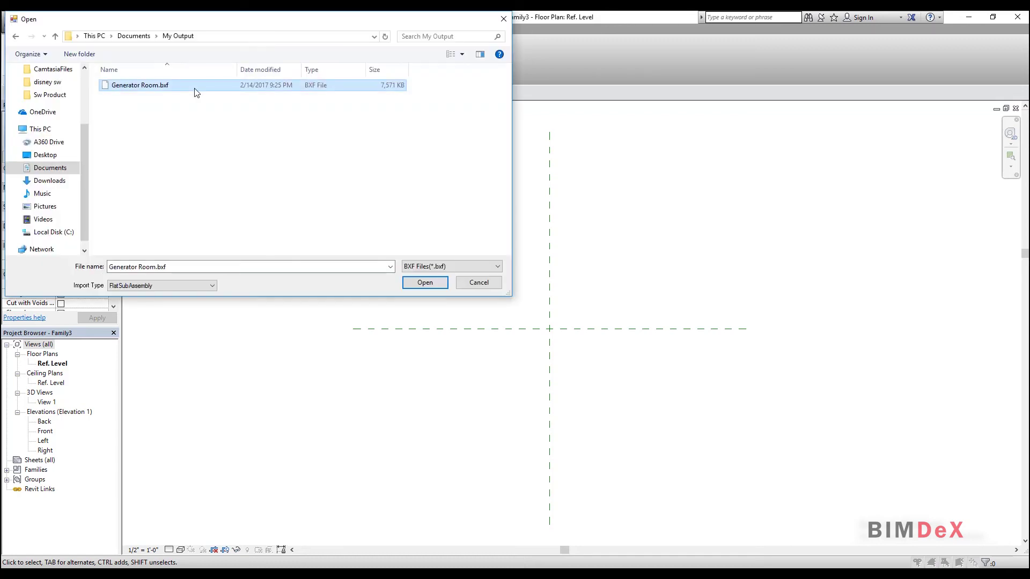
click(213, 286)
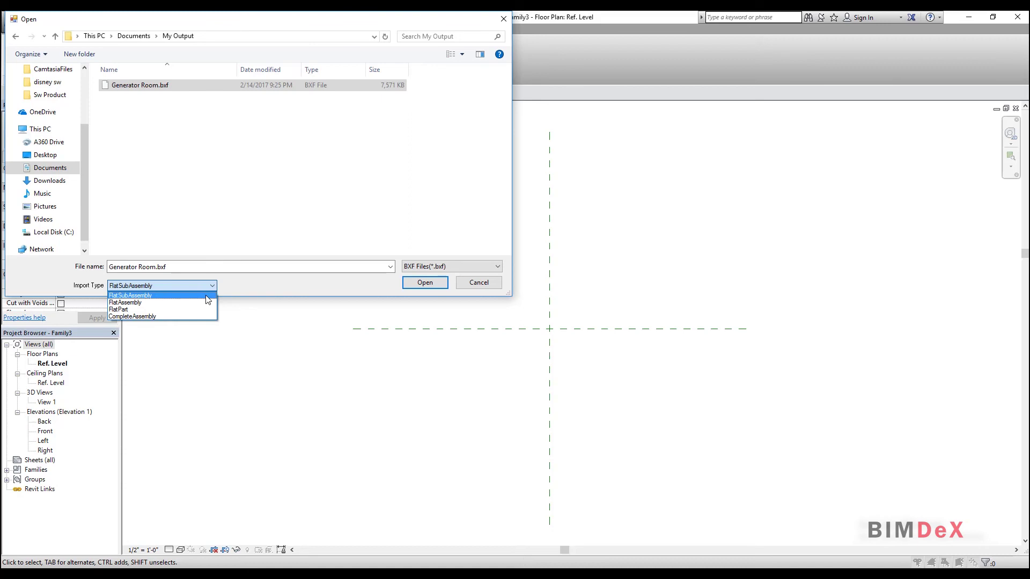
click(207, 295)
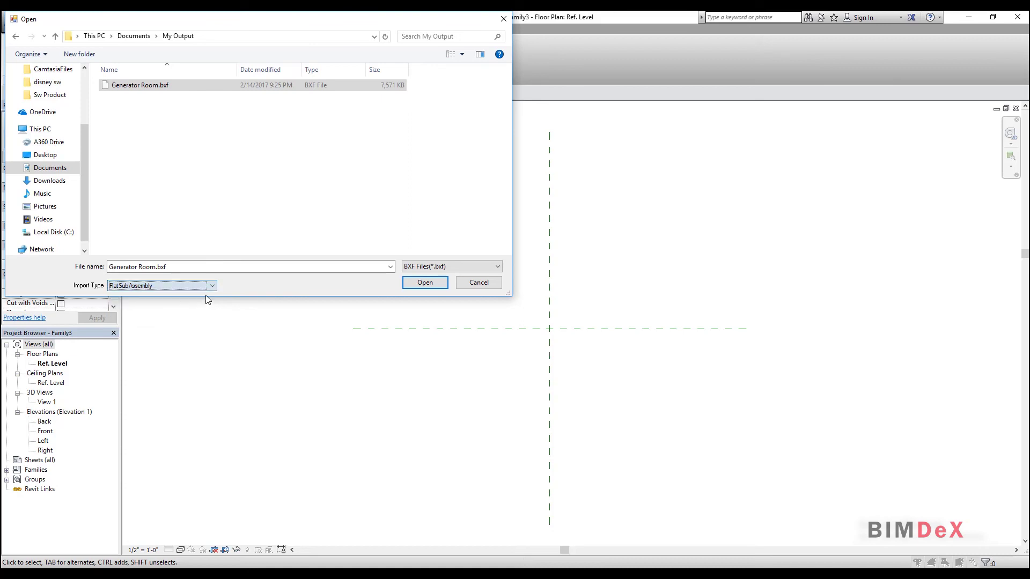
click(425, 283)
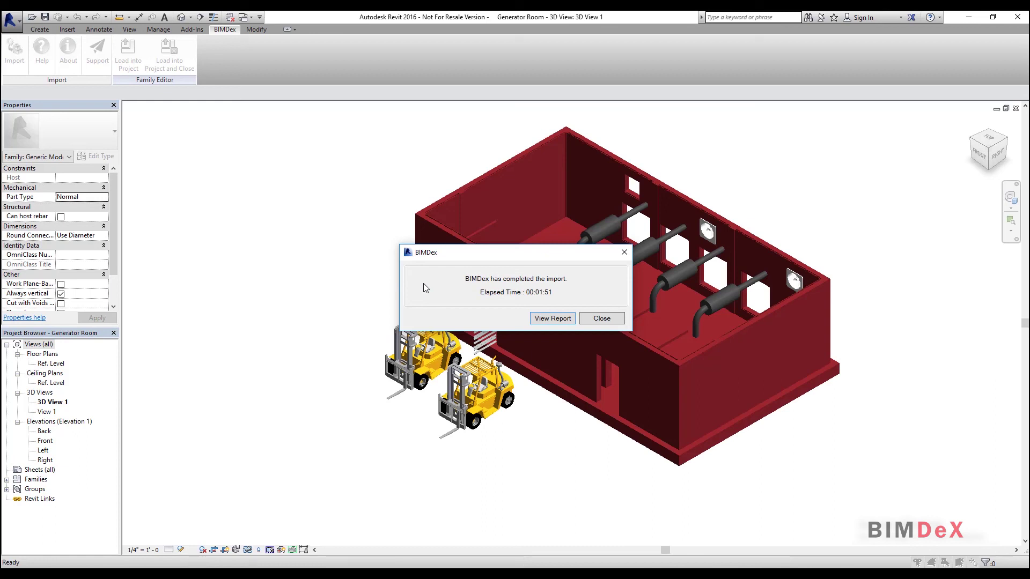
Close the import-complete message and orbit and zoom to a front view of the generator room.
click(614, 321)
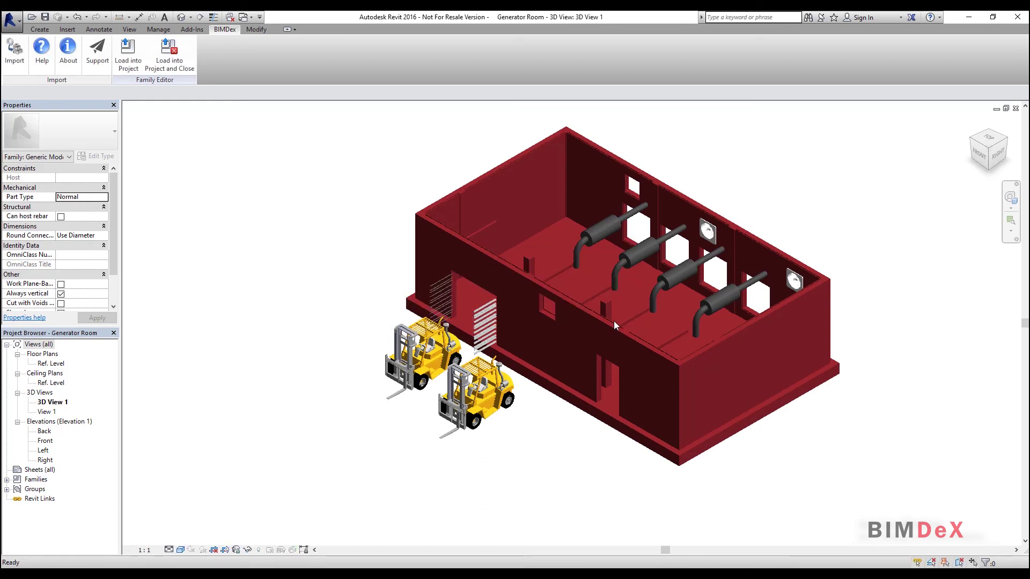
shift+middle_drag(587, 498, 807, 391)
scroll(743, 378, up, 2)
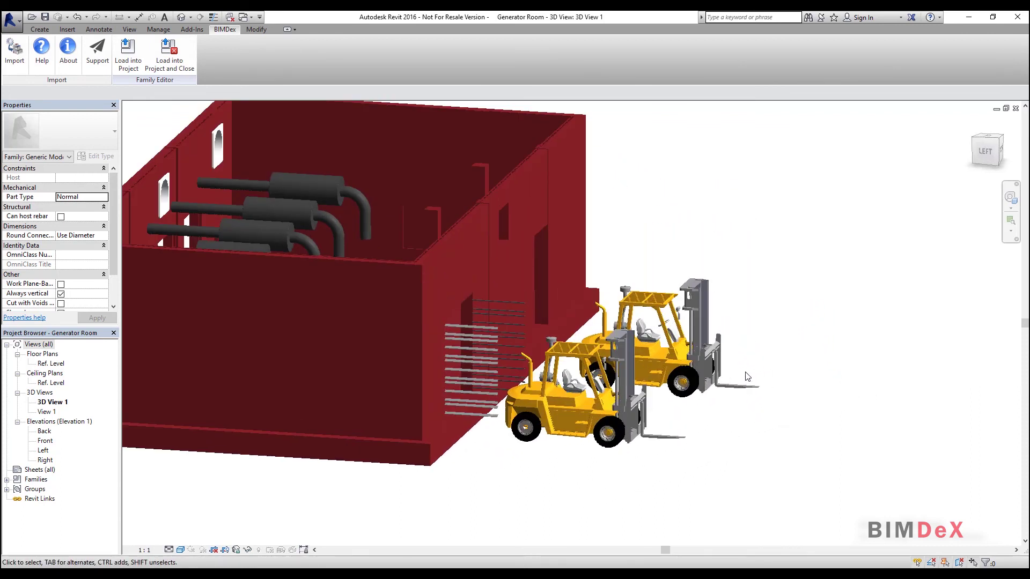
scroll(712, 350, up, 1)
scroll(712, 349, up, 3)
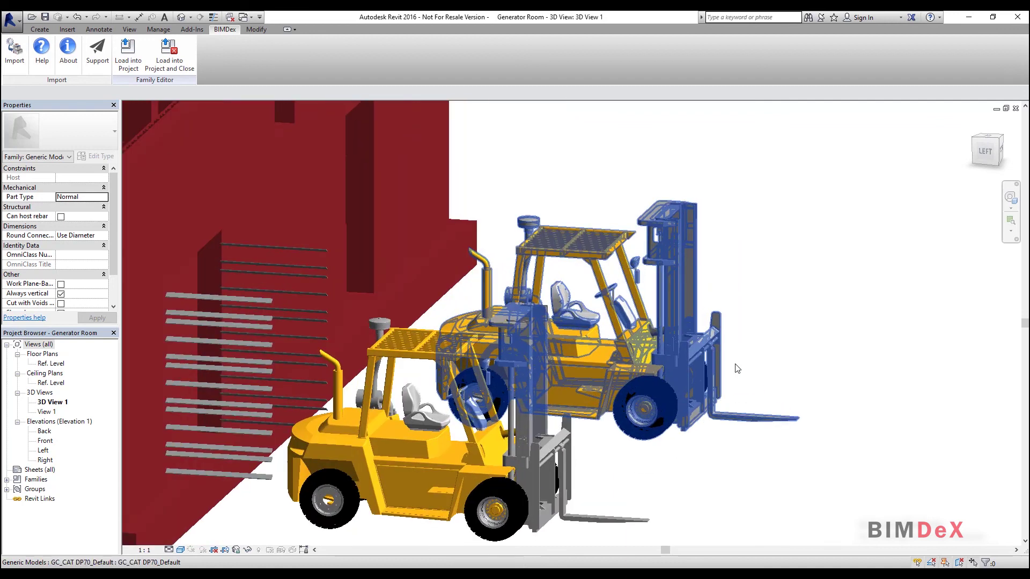
scroll(606, 495, up, 2)
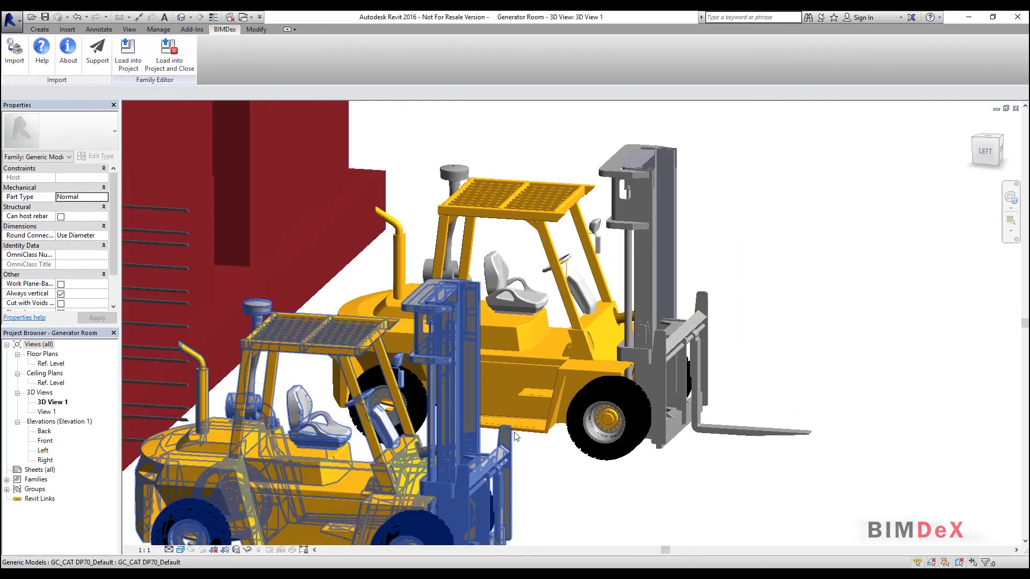
Orbit and zoom in on a forklift against the wall and its exhaust.
shift+middle_drag(581, 501, 456, 366)
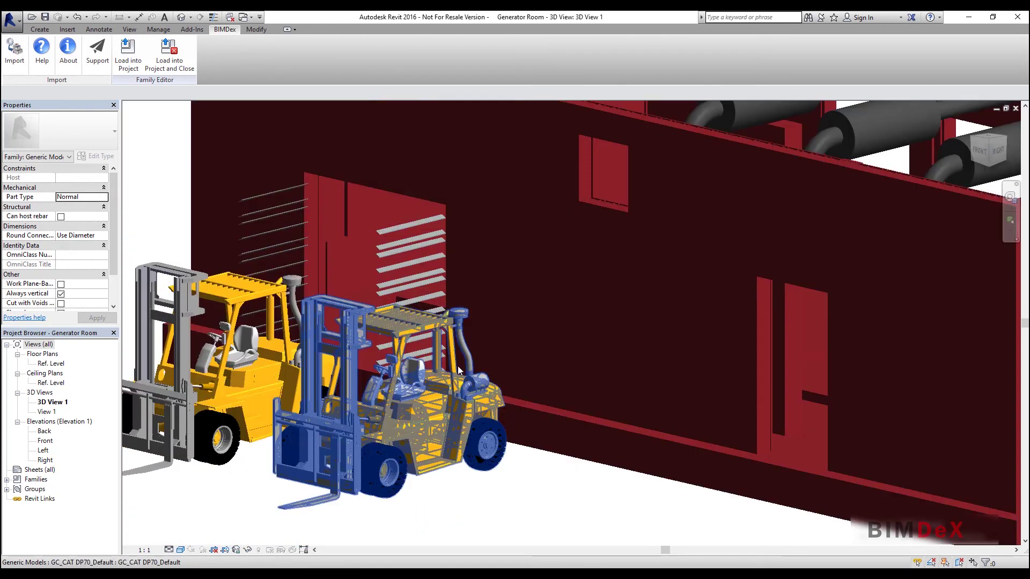
scroll(455, 366, up, 3)
scroll(444, 366, up, 1)
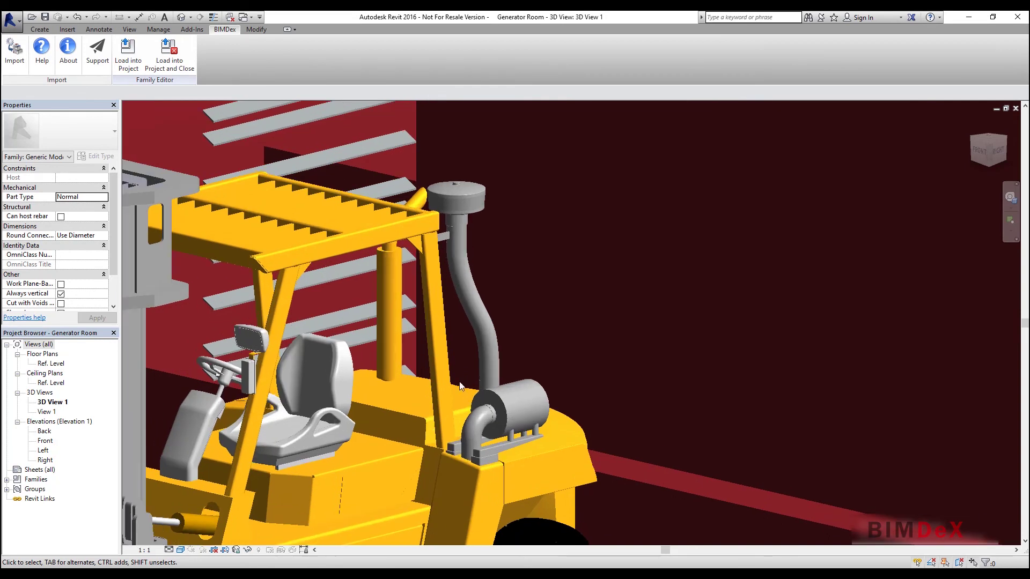
scroll(459, 380, up, 5)
scroll(459, 381, down, 6)
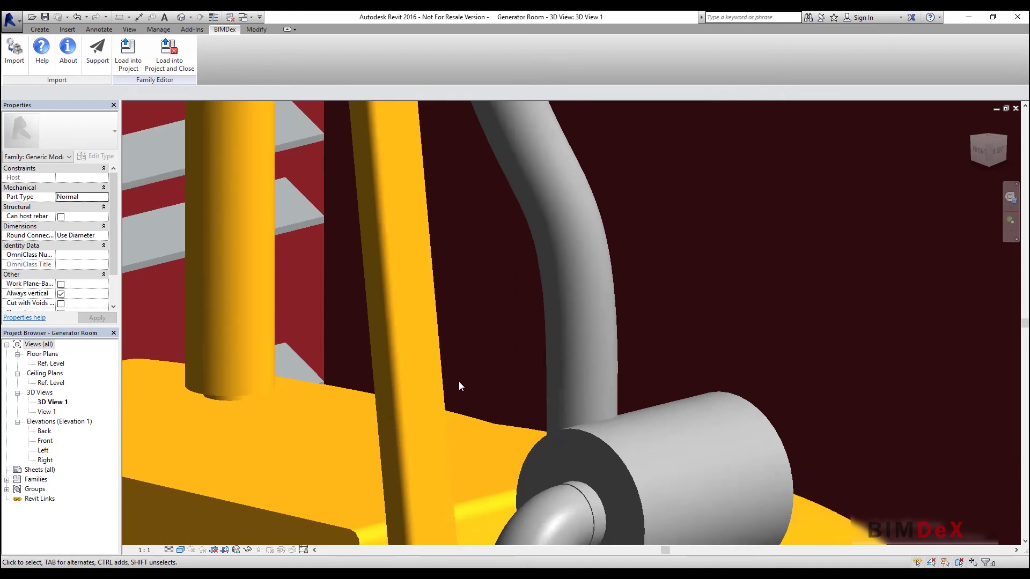
scroll(459, 381, down, 1)
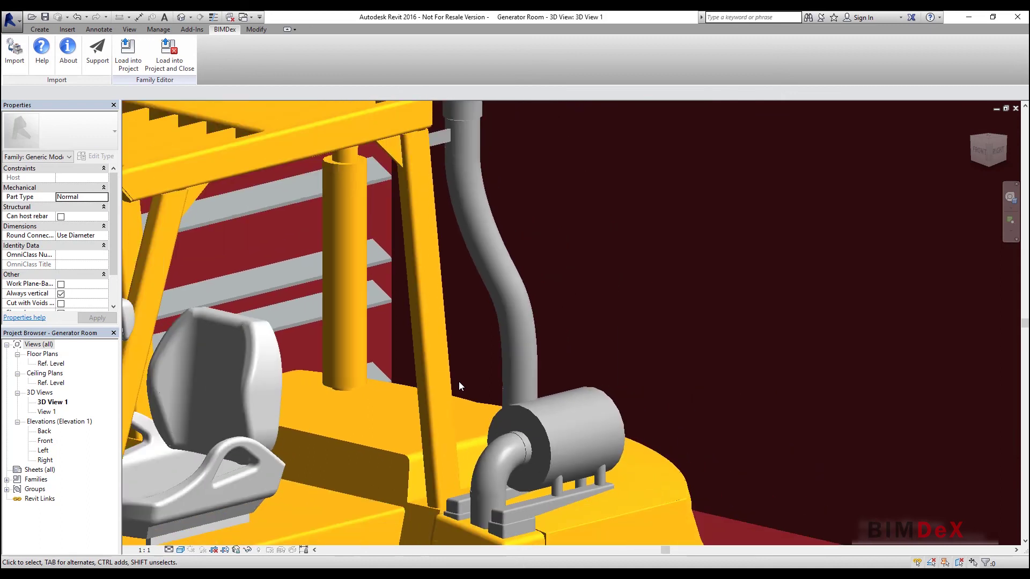